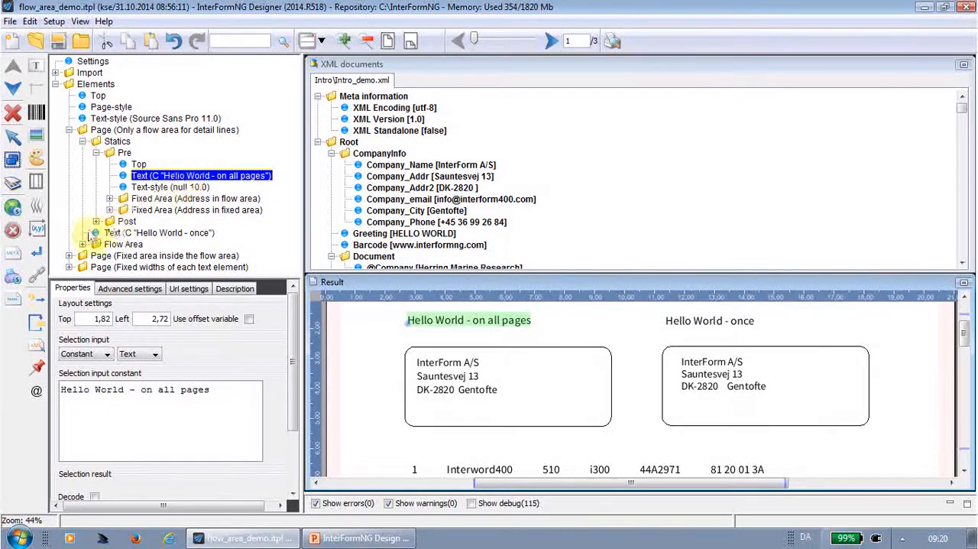
Examine the two fixed areas on the page, including the box, Company_Name and Company_Addr elements inside "Address in fixed area".
mouse_move(36, 234)
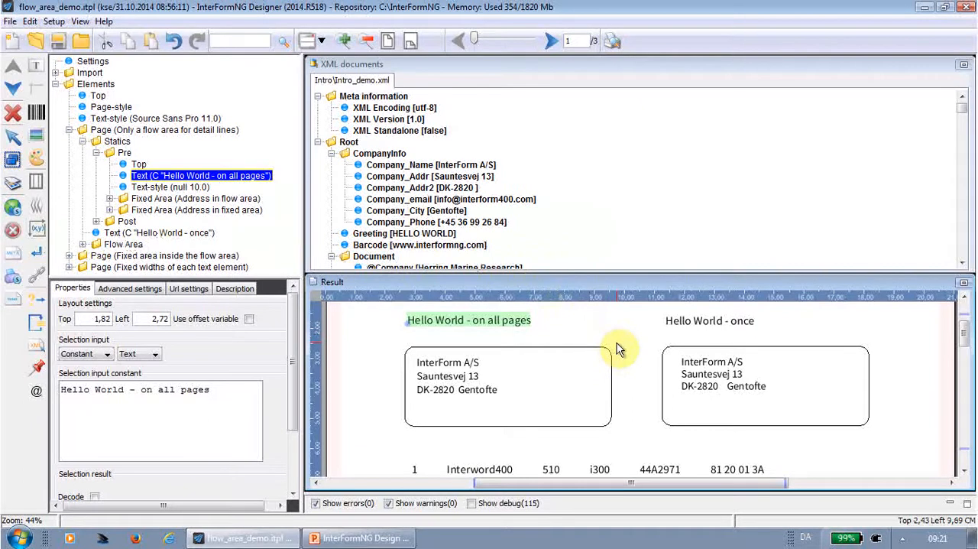
left_click(157, 199)
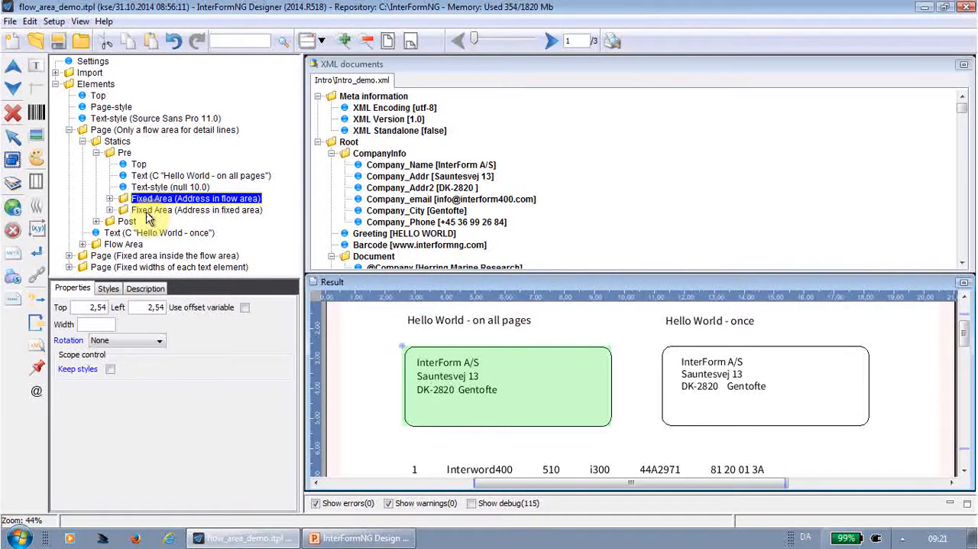
left_click(148, 212)
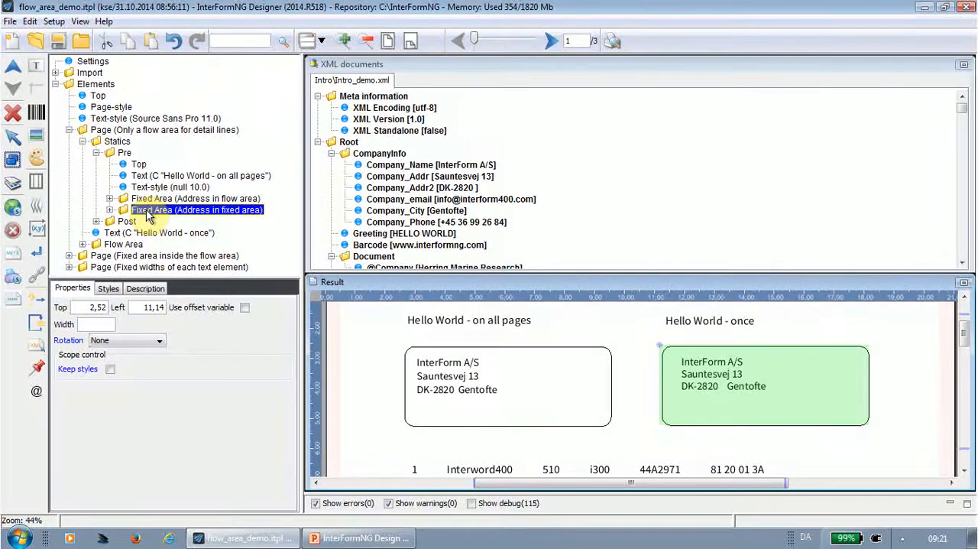
left_click(111, 210)
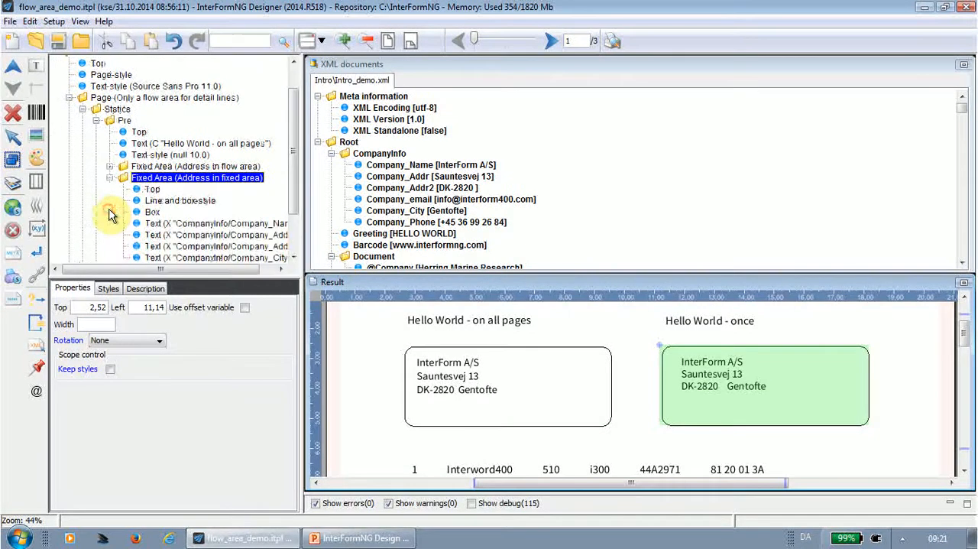
left_click(153, 213)
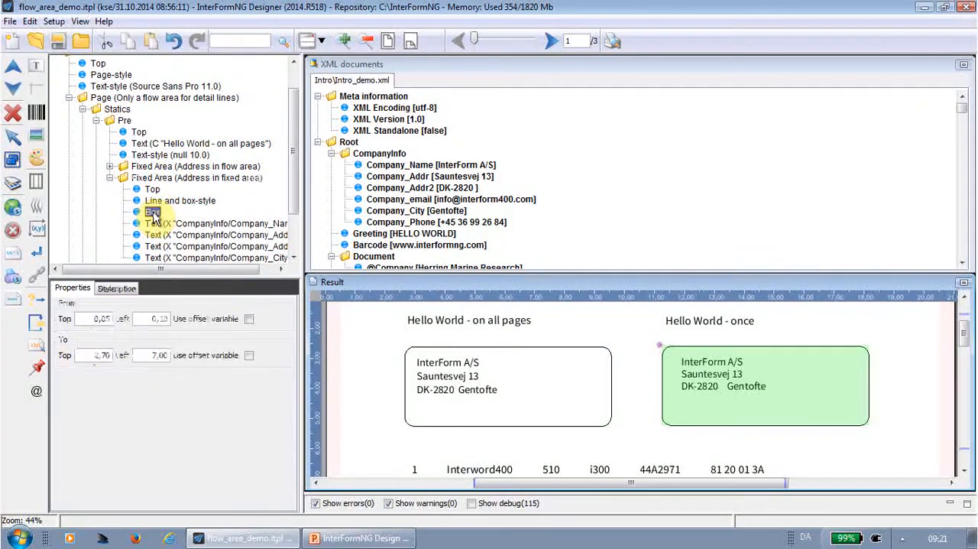
left_click(215, 226)
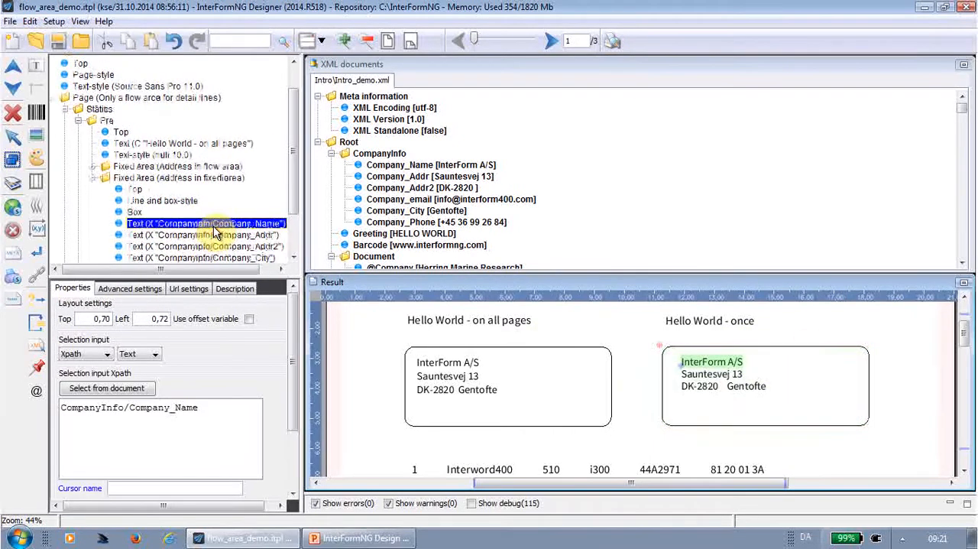
left_click(215, 236)
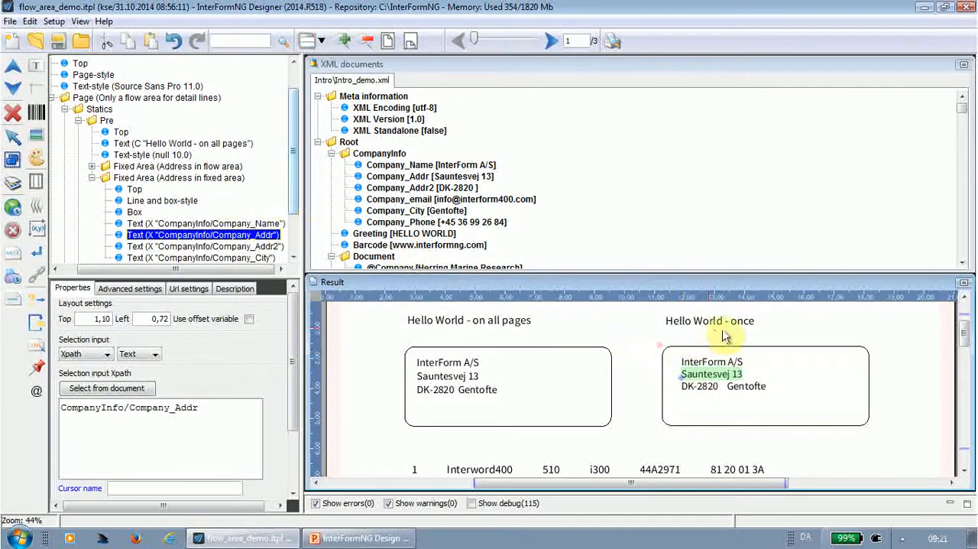
Move the "Address in fixed area" fixed area to about top 2.61, left 10.86 and collapse its elements.
left_click(213, 180)
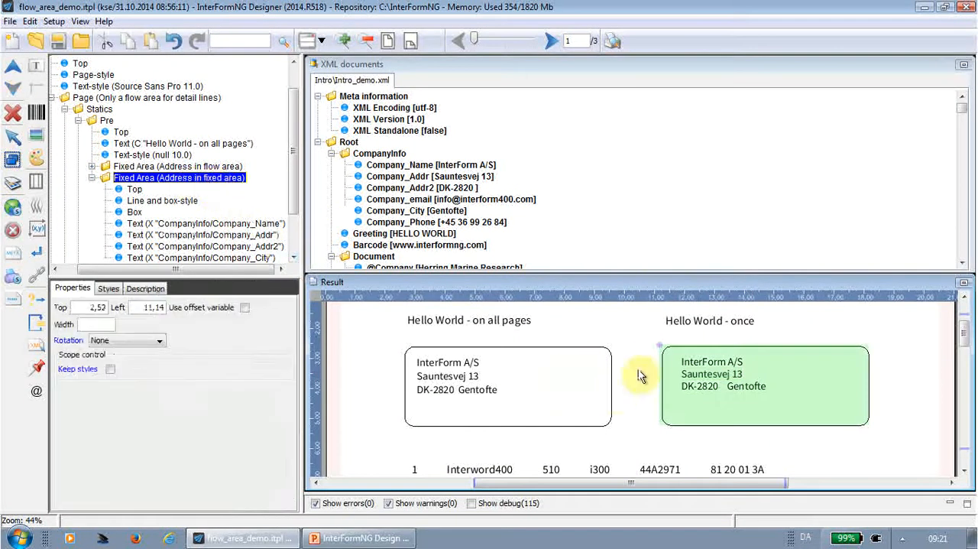
left_click_drag(661, 350, 720, 338)
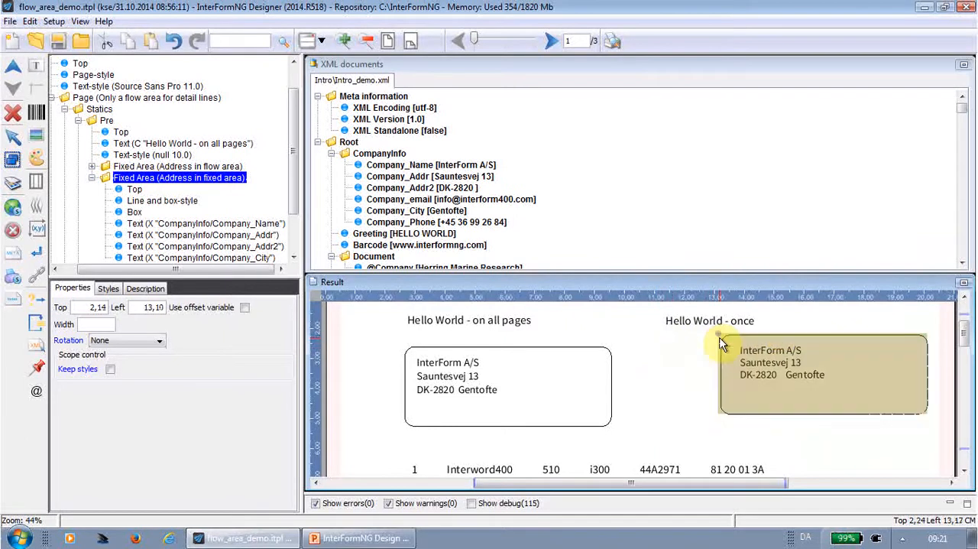
left_click_drag(722, 334, 648, 346)
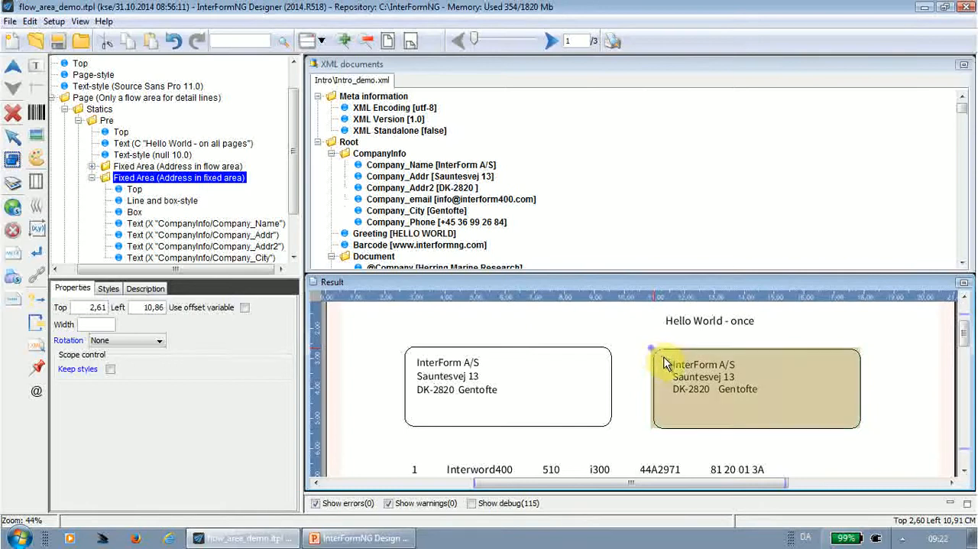
scroll(90, 187, "up", 1)
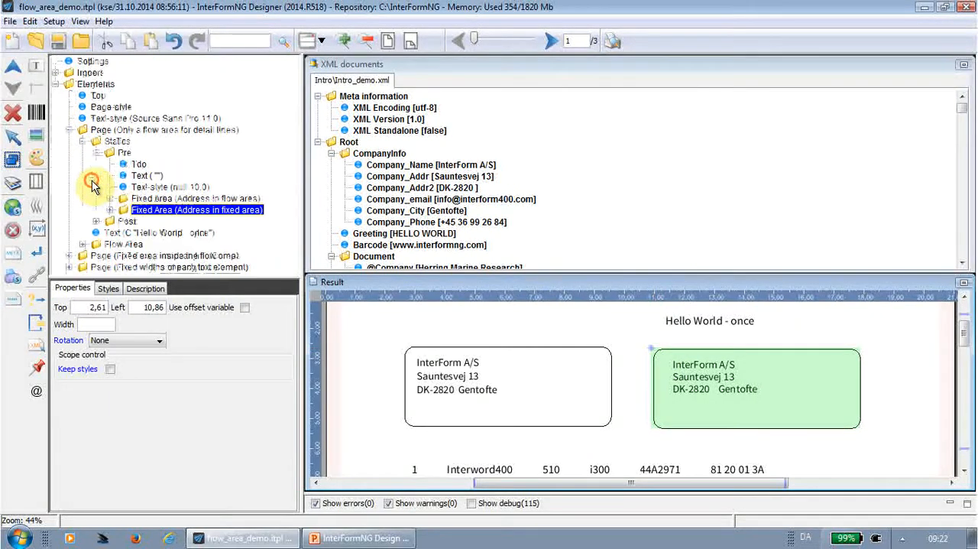
Examine the box, nested flow area and its Company_Name and Company_Addr text elements inside the "Address in flow area" fixed area.
left_click(142, 201)
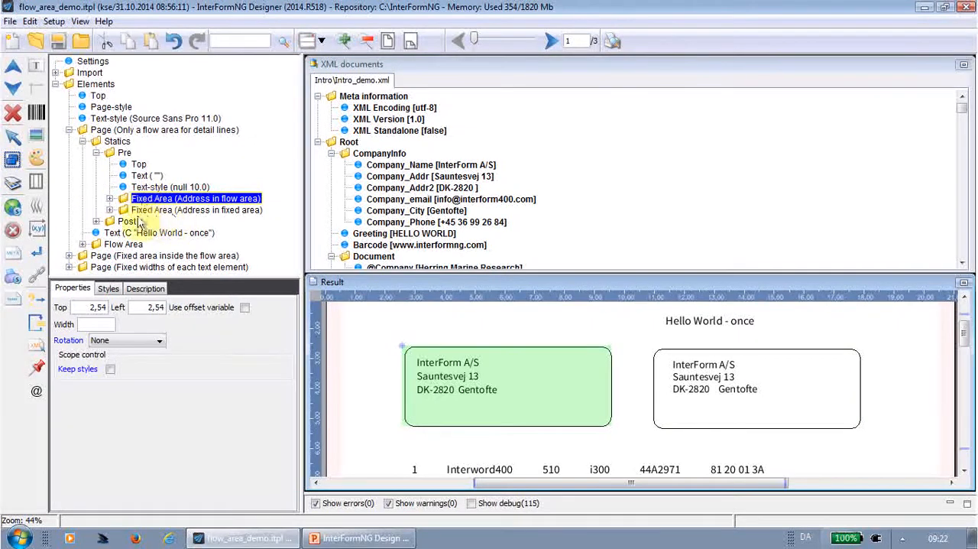
left_click(110, 199)
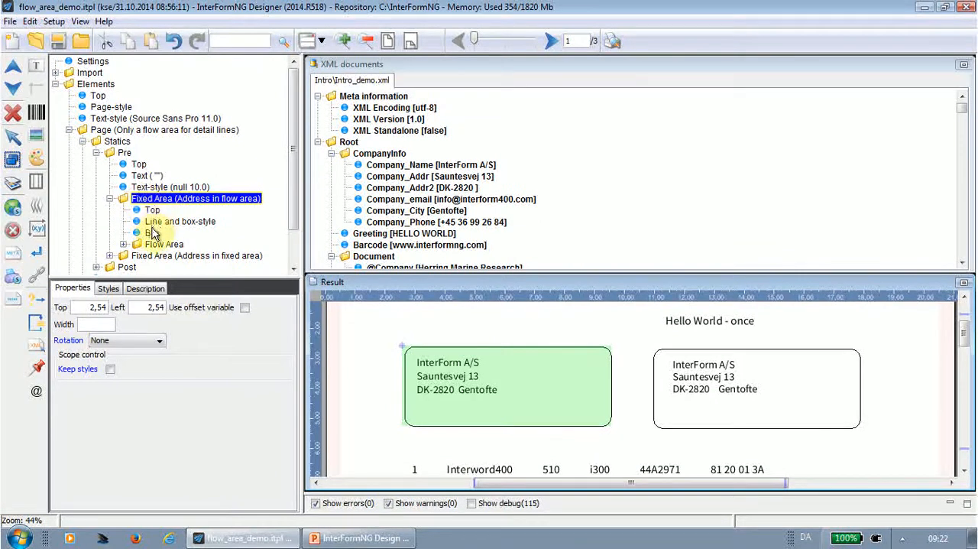
left_click(152, 233)
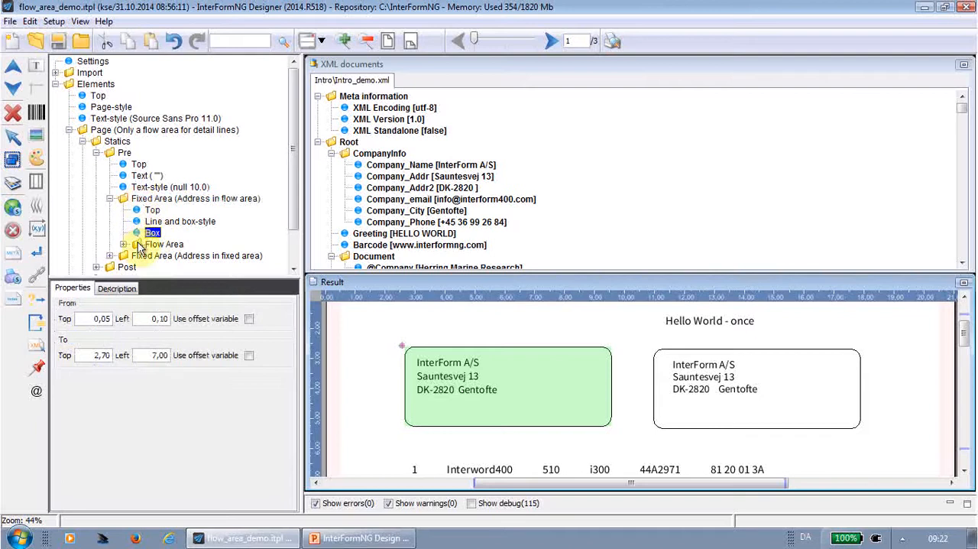
left_click(123, 244)
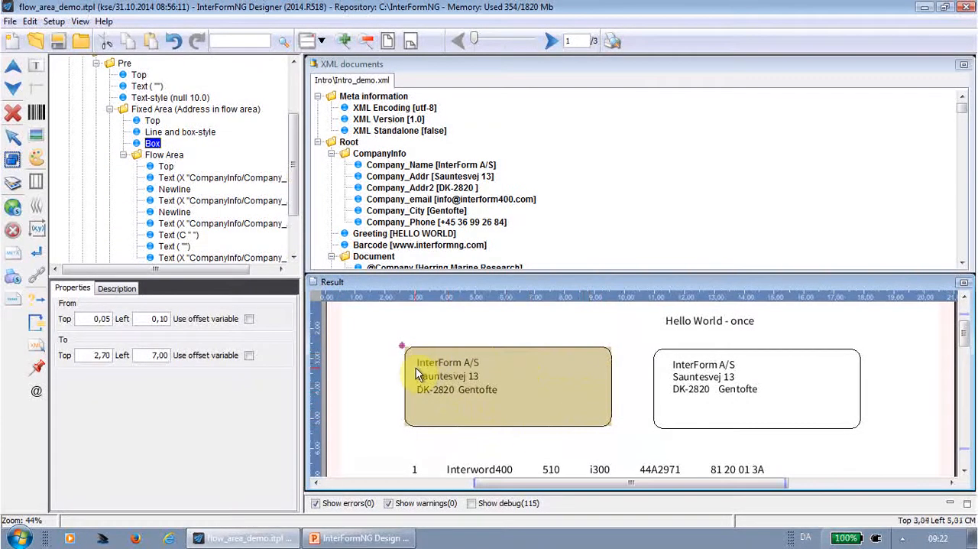
left_click(162, 155)
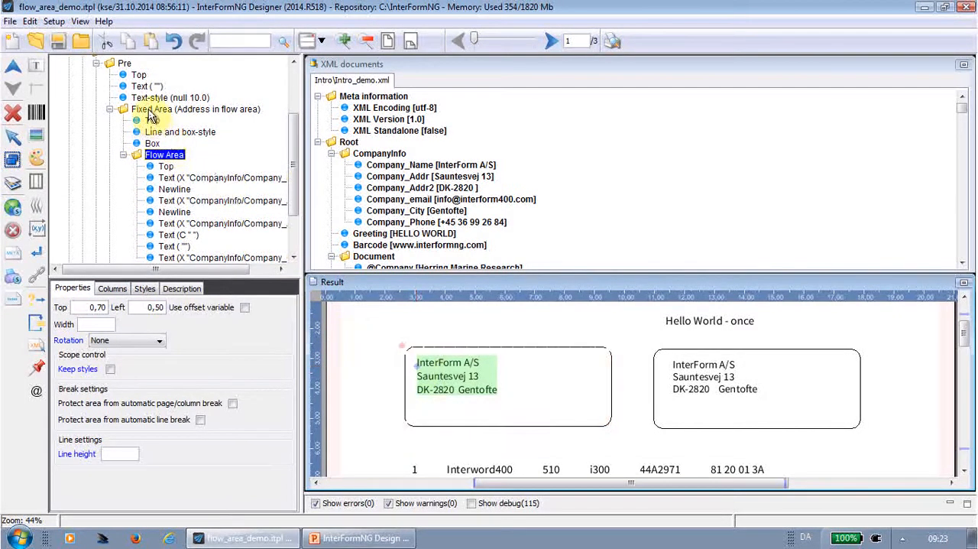
left_click(183, 179)
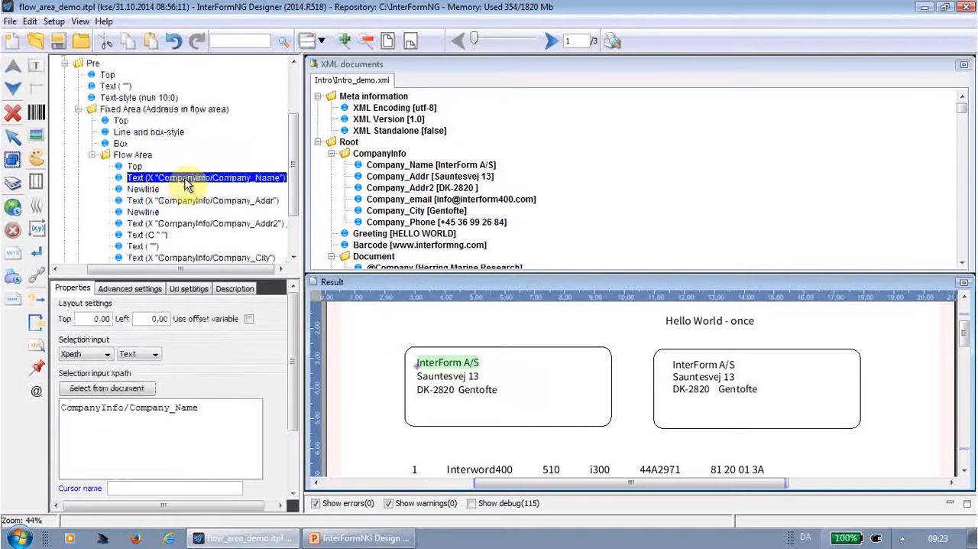
left_click(183, 202)
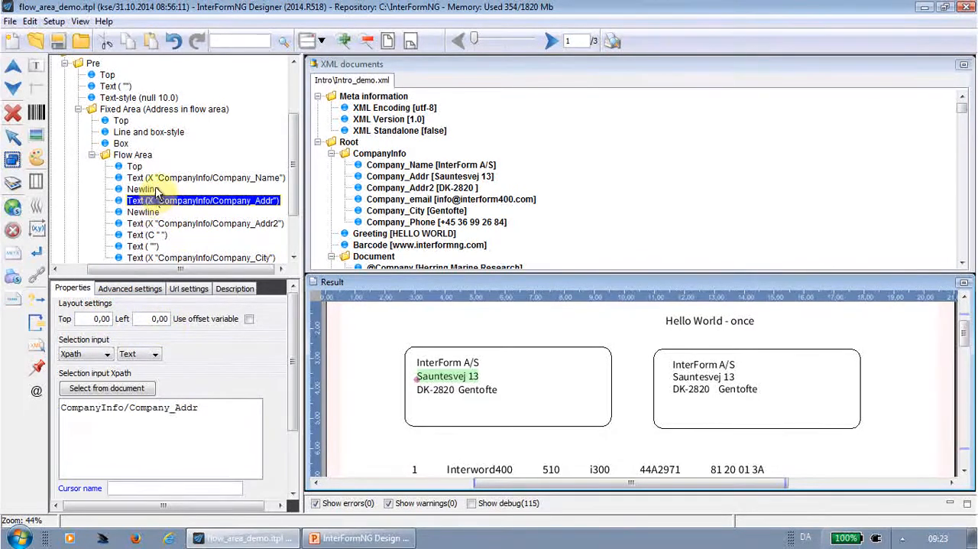
left_click(131, 178)
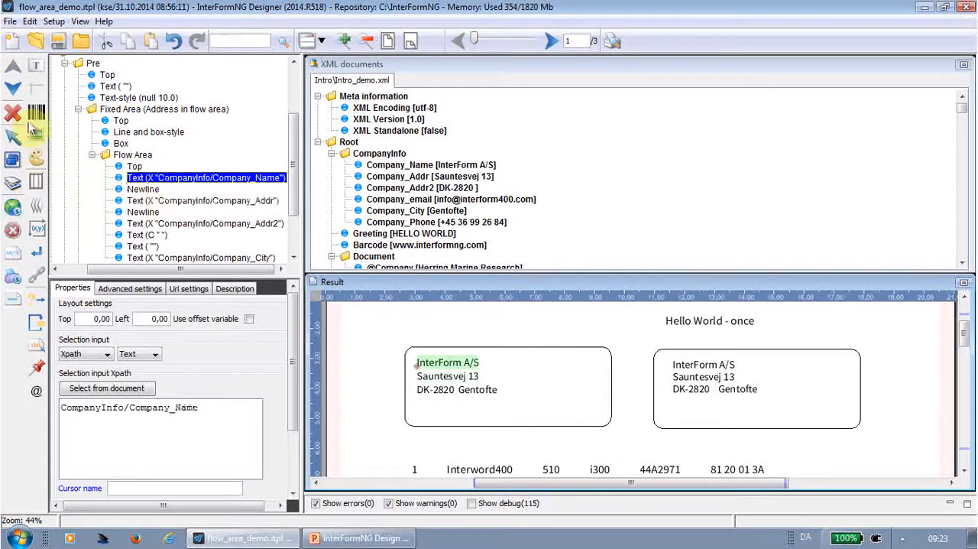
mouse_move(42, 73)
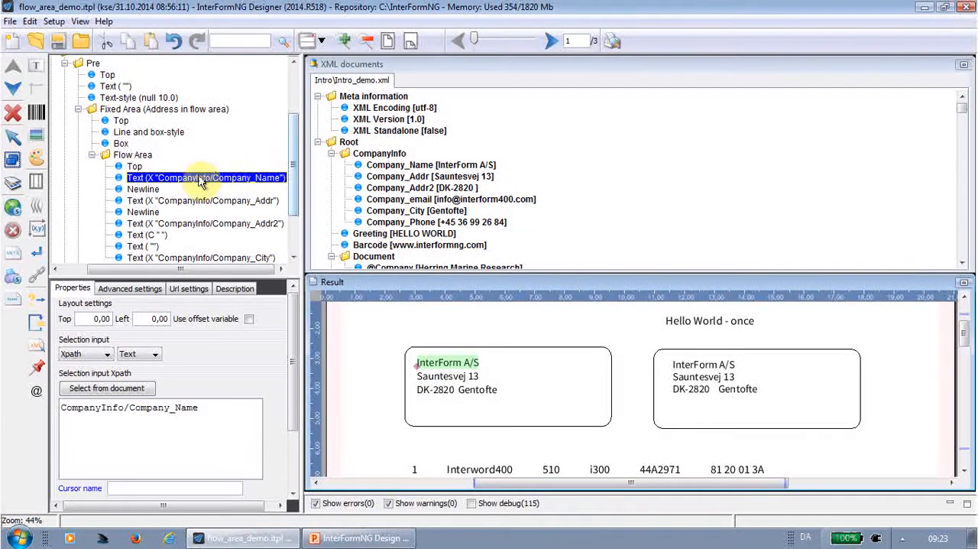
Add the constant text "This is a text" after the first newline in the nested address flow area, followed by another newline.
left_click(145, 189)
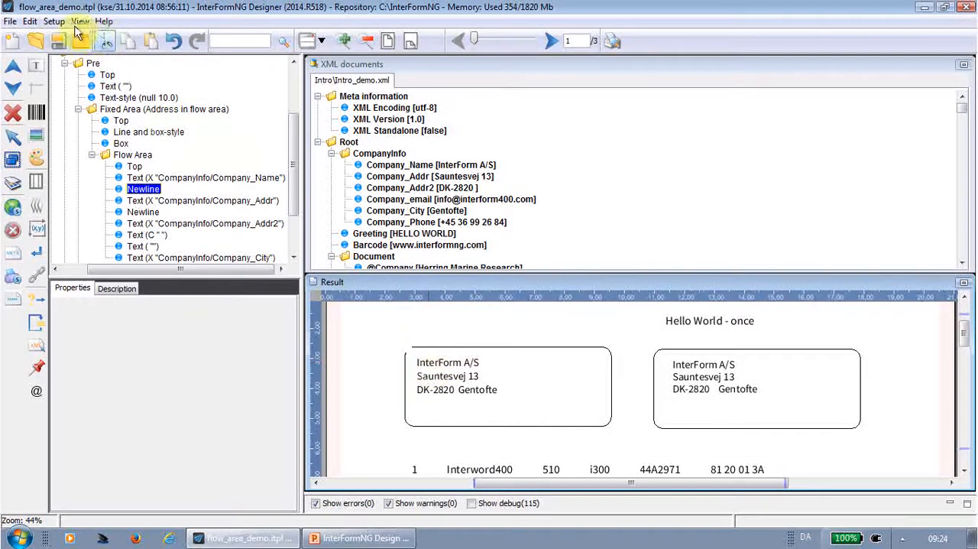
left_click(41, 67)
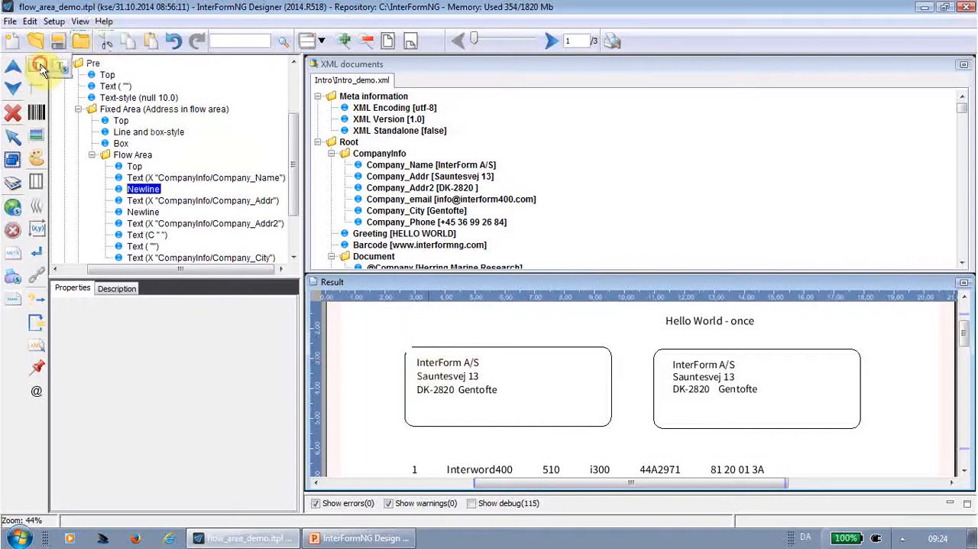
left_click(425, 373)
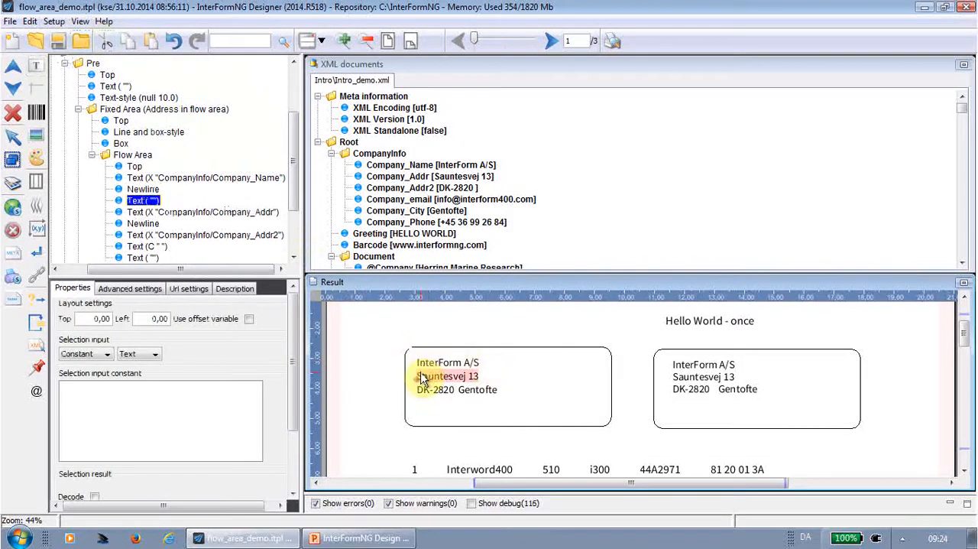
left_click(168, 394)
type("This is ")
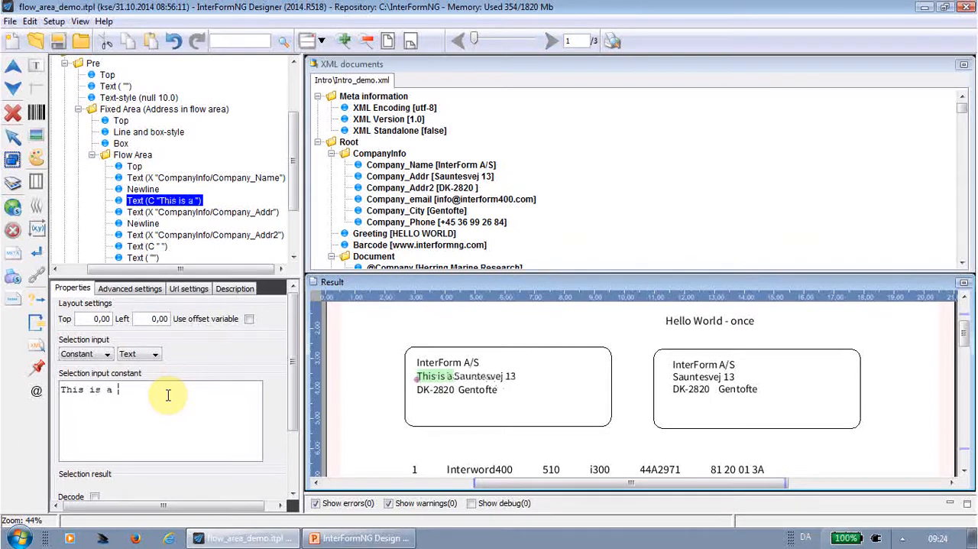
type("a text")
left_click(34, 253)
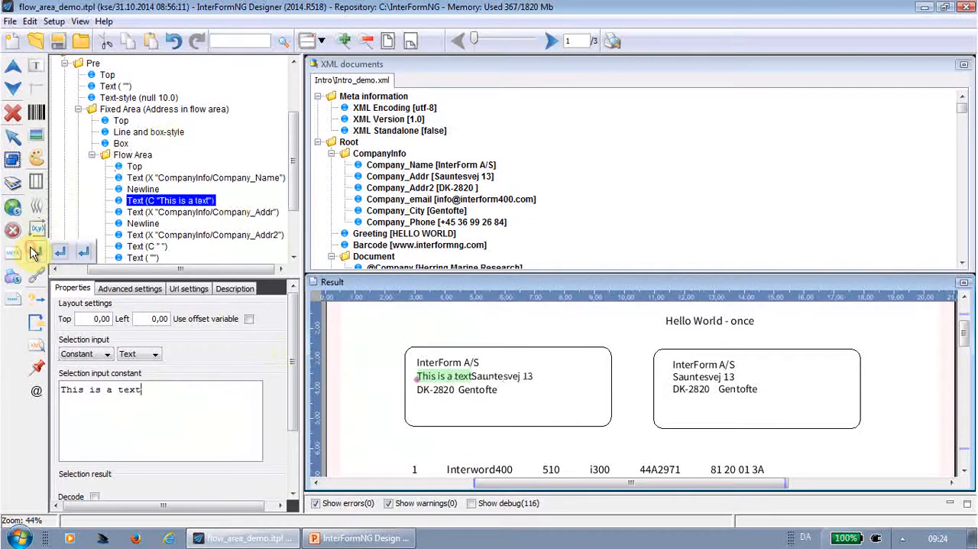
left_click(34, 253)
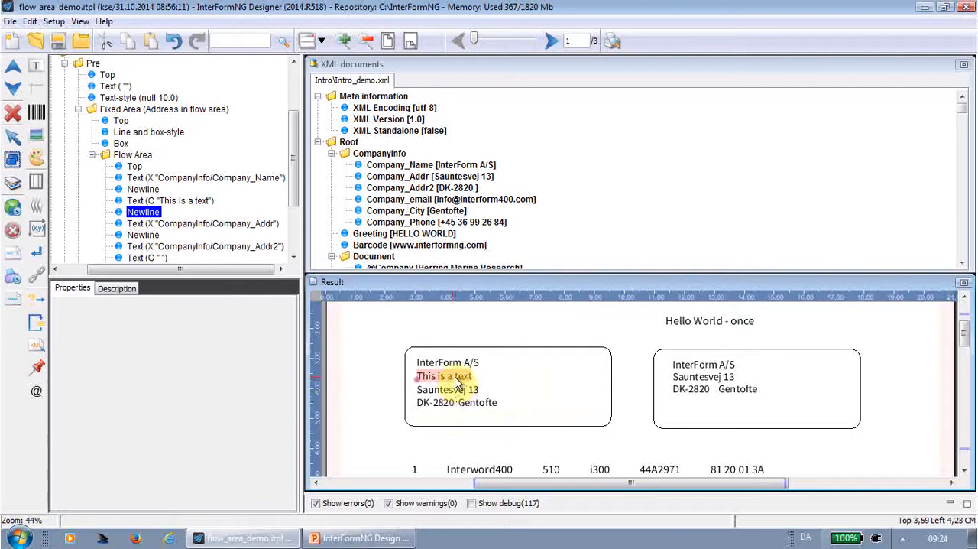
Inspect the position settings of the Company_Addr text in "Address in fixed area".
left_click(705, 374)
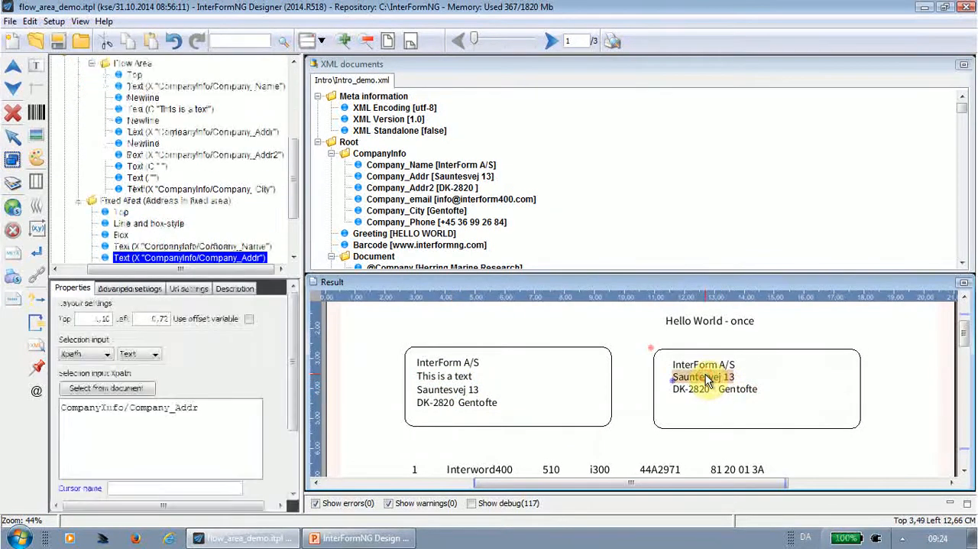
scroll(298, 187, "down", 2)
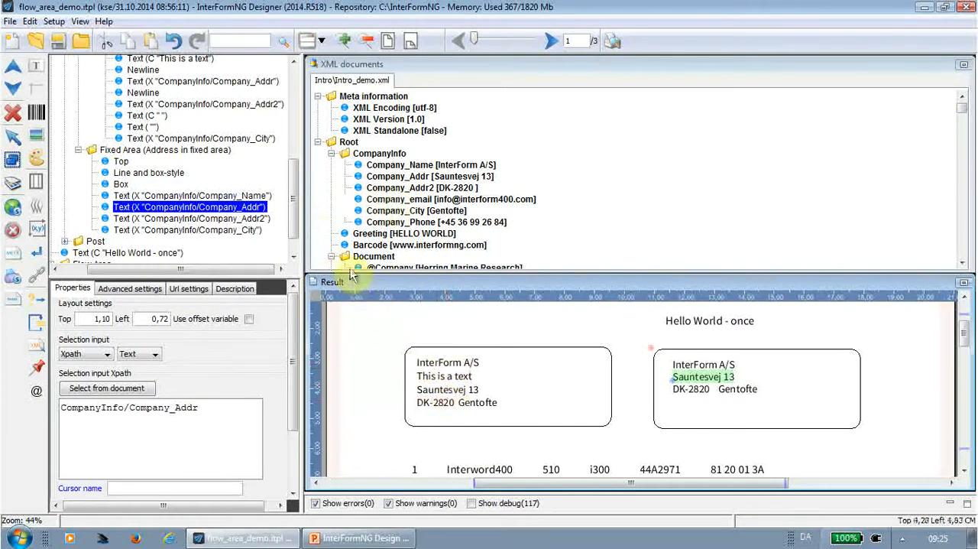
Set the font size of the text style in the Pre statics to 12.
left_click_drag(292, 224, 294, 174)
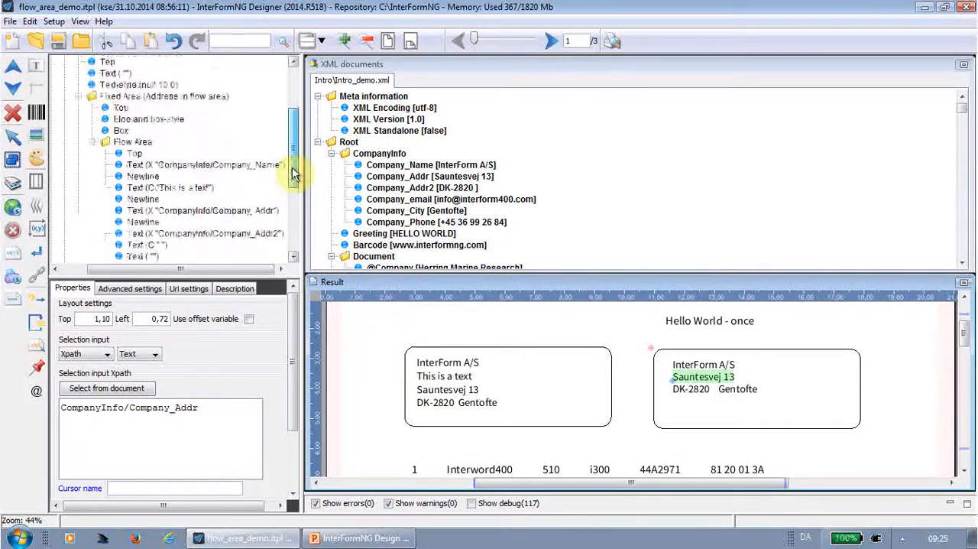
left_click(126, 86)
double_click(109, 332)
type("1")
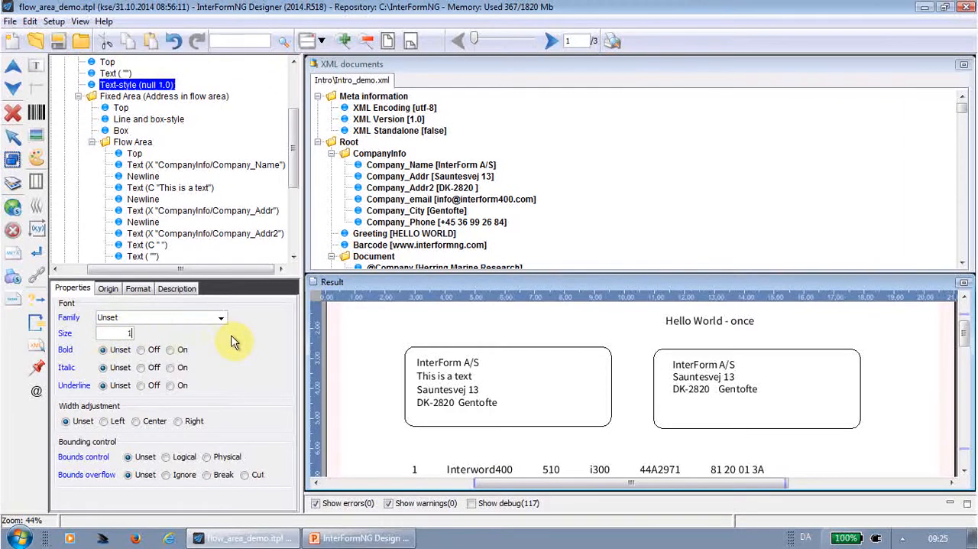
type("8")
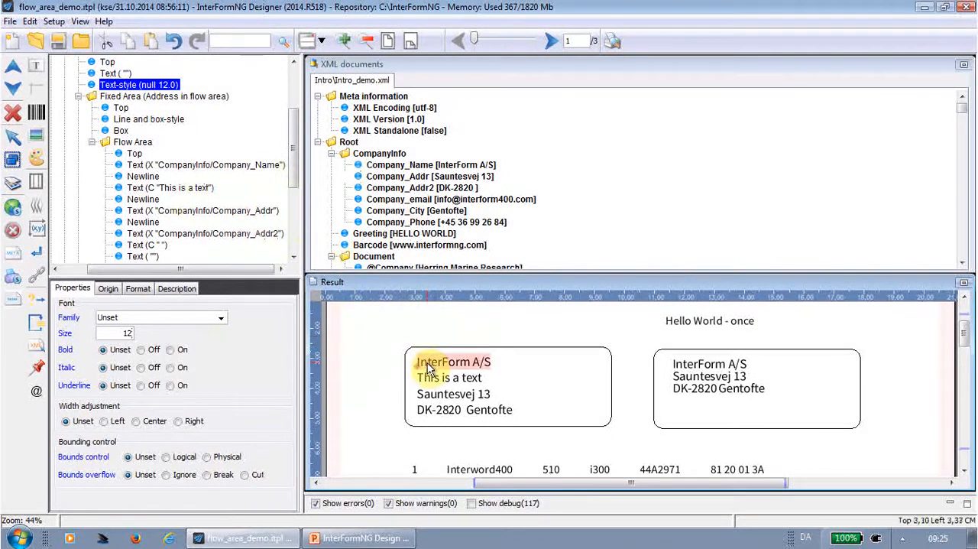
Collapse the Pre elements and the XML Paragraphs node, and examine the DetailLine entries in the XML document.
left_click(134, 142)
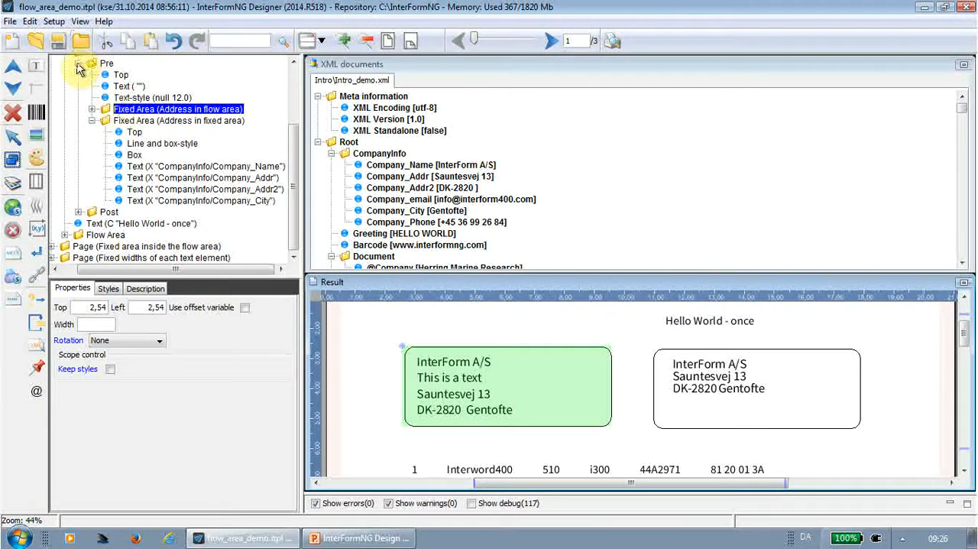
left_click(78, 62)
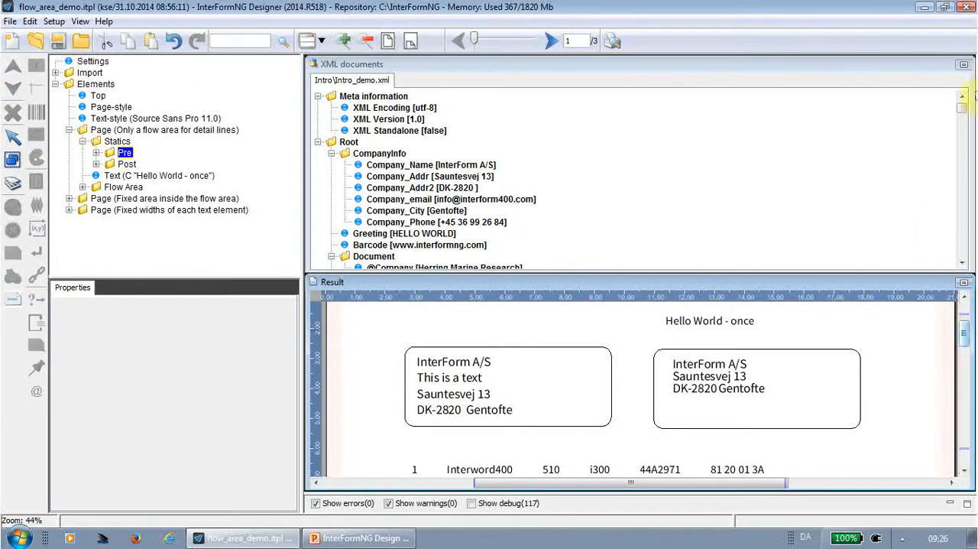
left_click_drag(962, 113, 964, 126)
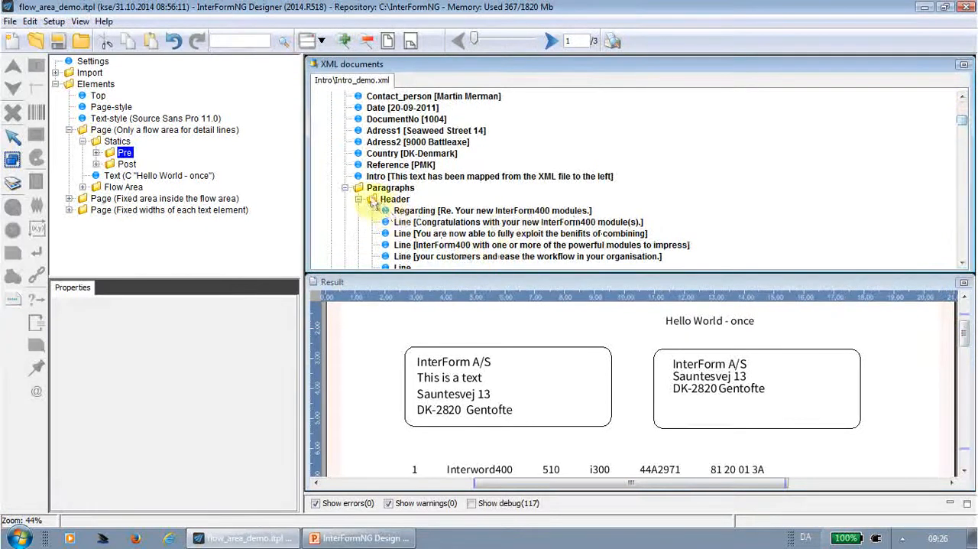
left_click(346, 189)
scroll(669, 208, "down", 4)
scroll(668, 205, "up", 2)
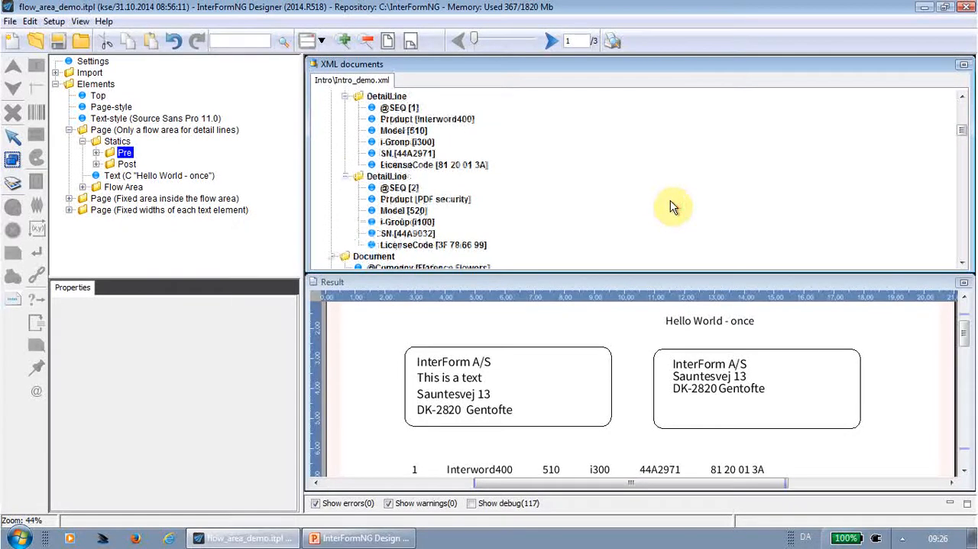
Expand the flow area of the page "Only a flow area for detail lines" and inspect the ForEach XPath against the resulting detail lines.
left_click(126, 187)
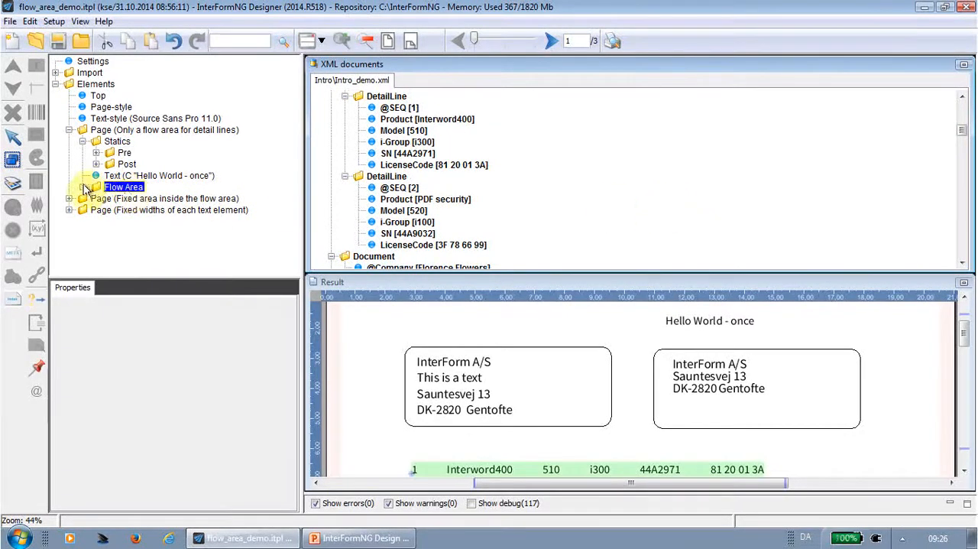
left_click(82, 187)
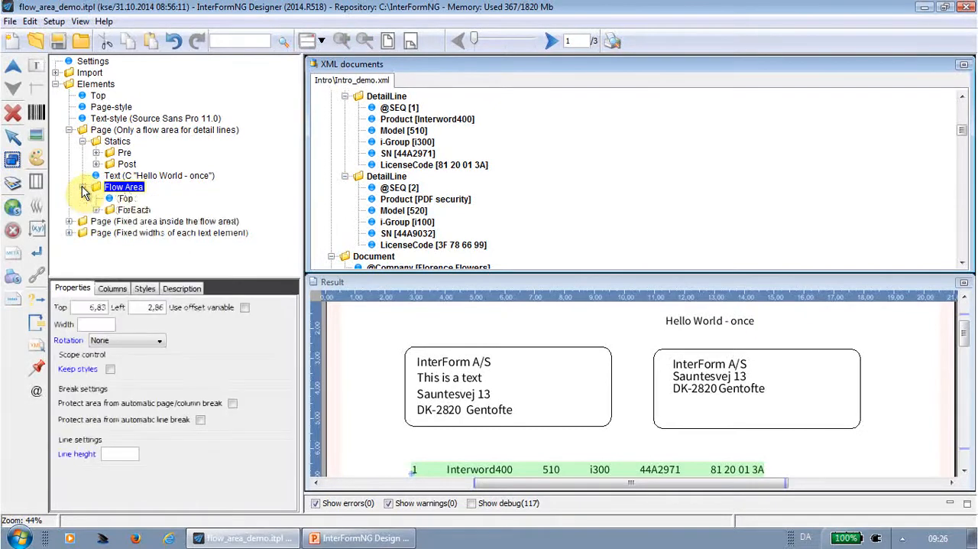
left_click(82, 141)
left_click(83, 143)
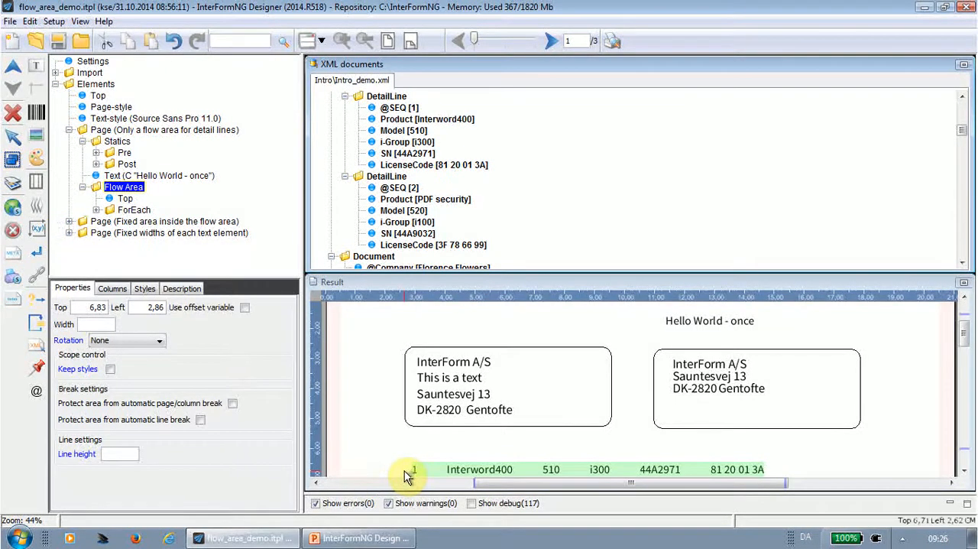
left_click(130, 210)
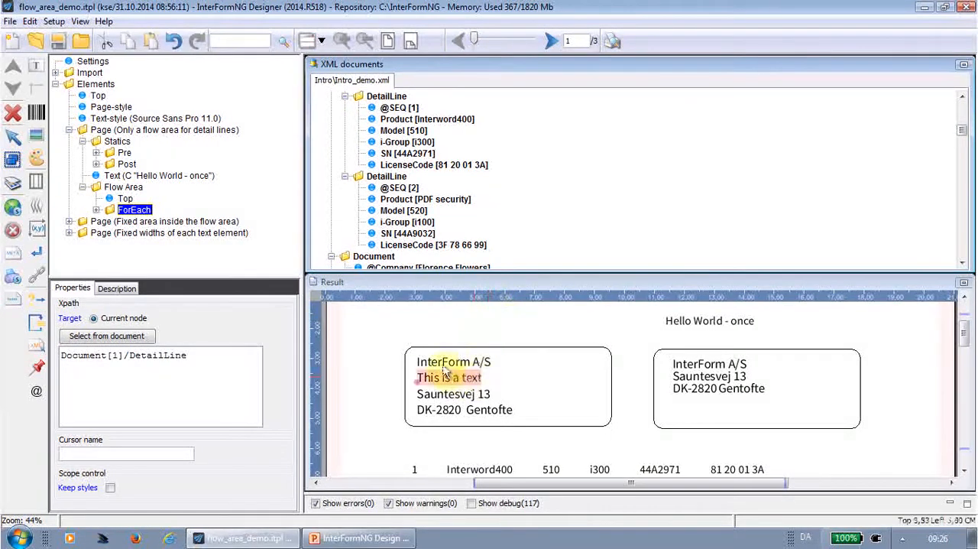
left_click(965, 344)
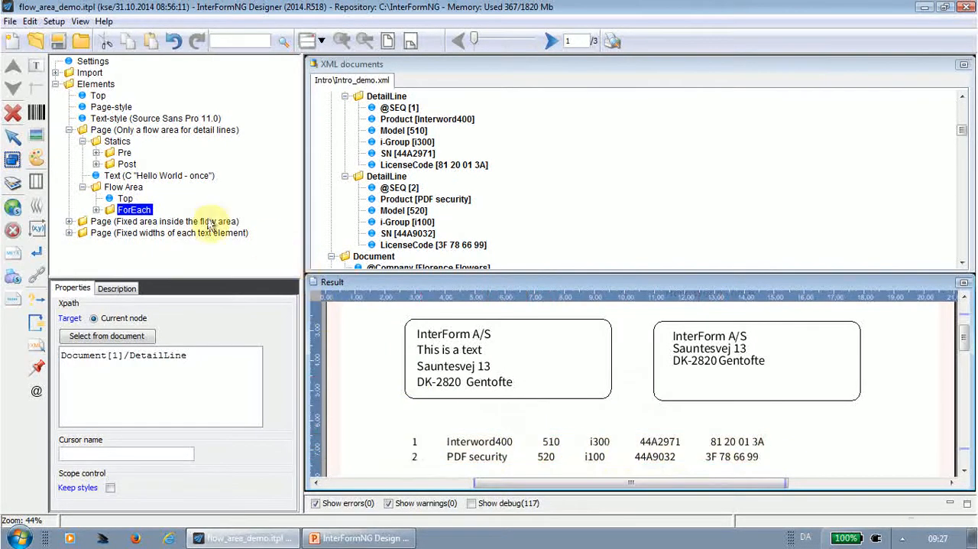
left_click(95, 210)
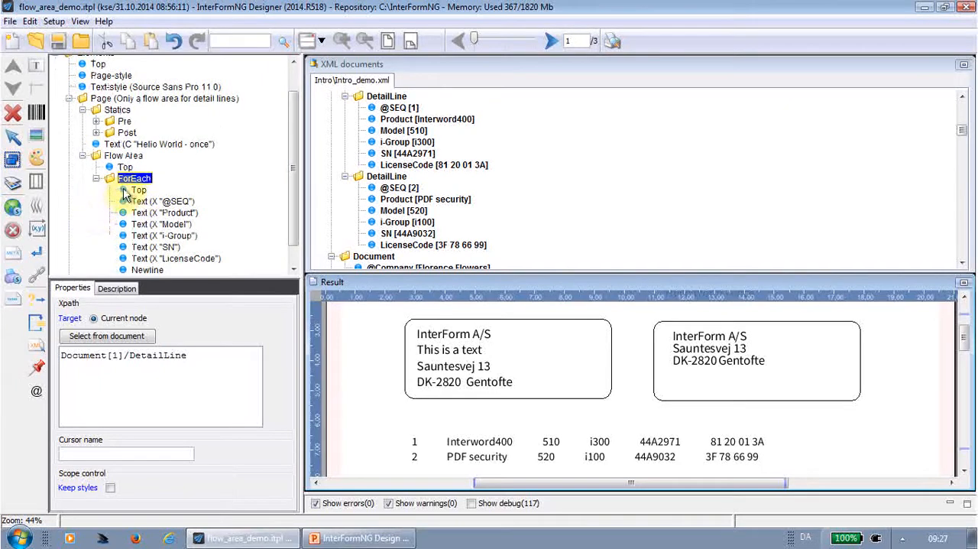
left_click(143, 202)
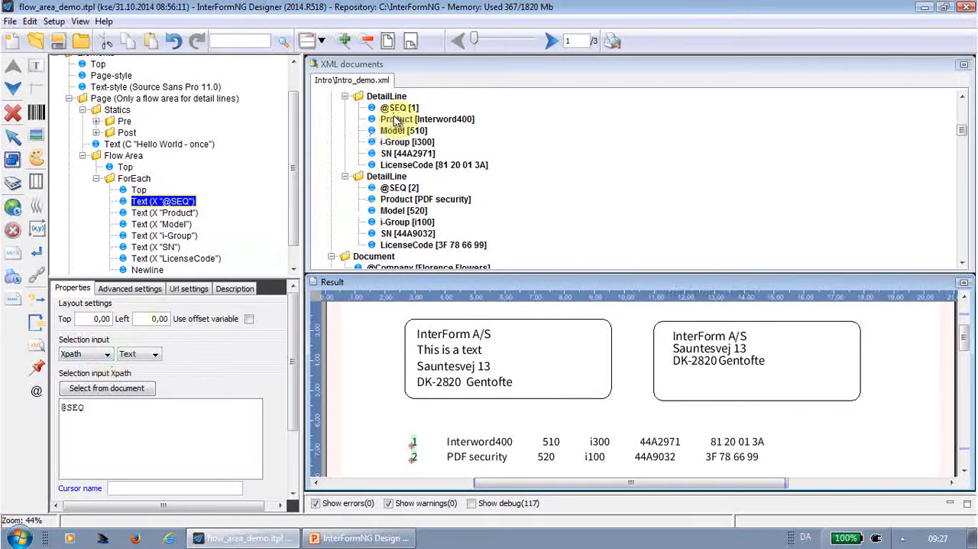
left_click(179, 213)
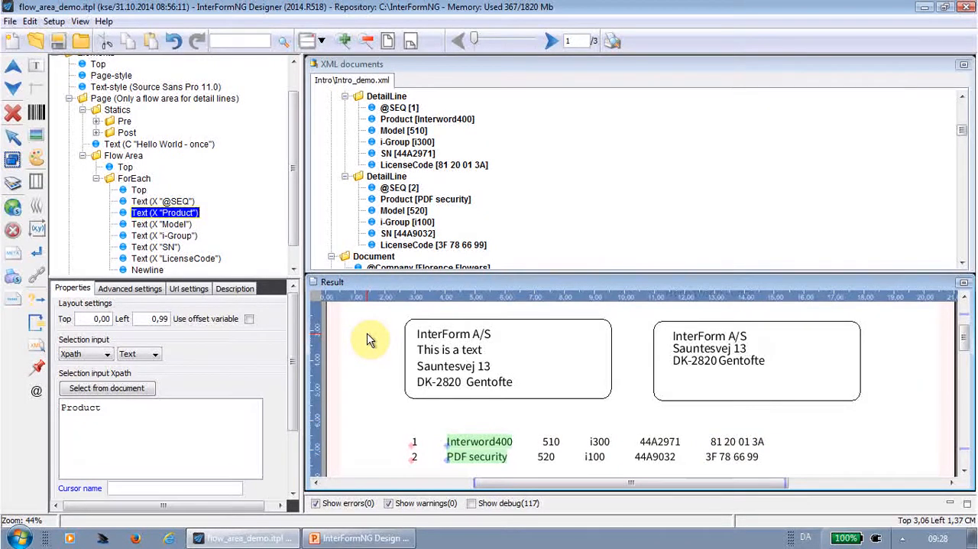
Collapse the first page element, expand "Page (Fixed area inside the flow area)", and show page 2 of the result.
left_click(70, 99)
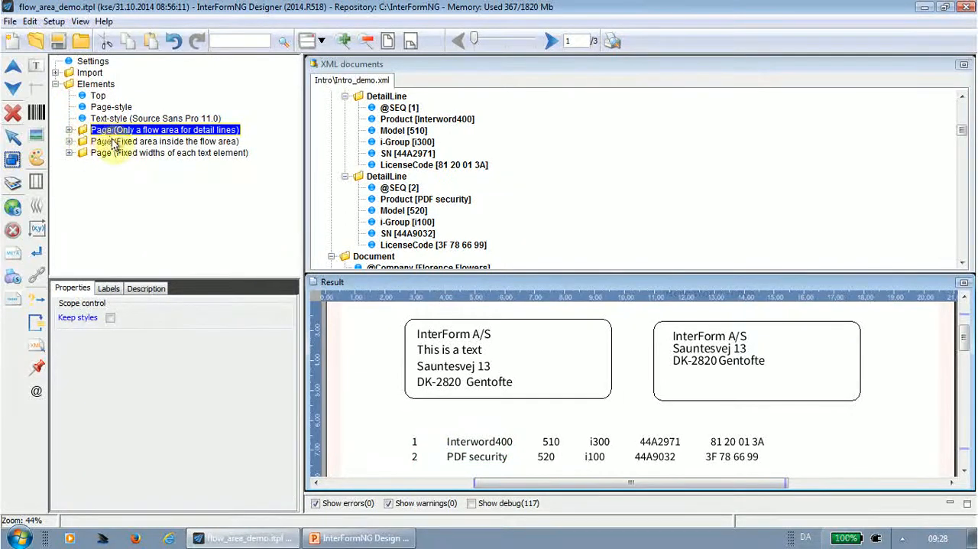
left_click(114, 142)
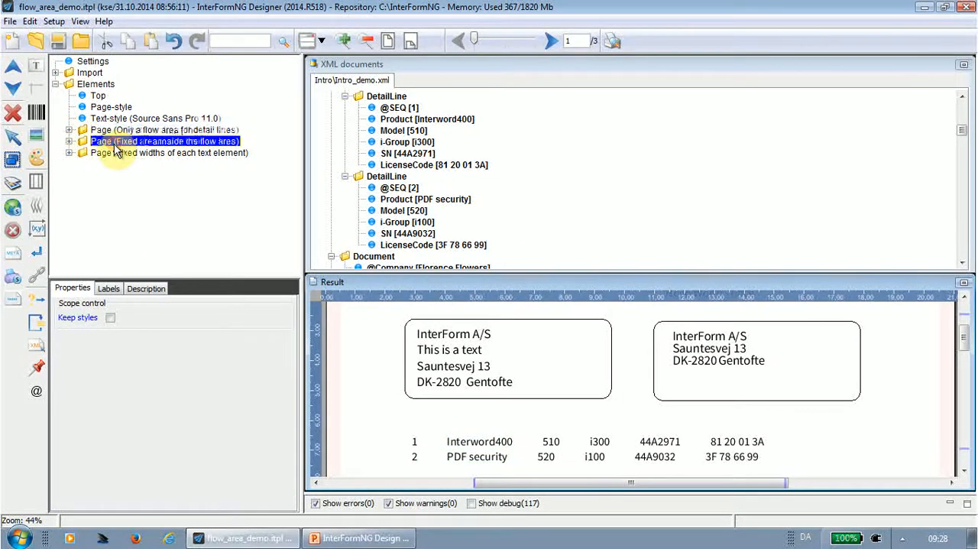
left_click(69, 142)
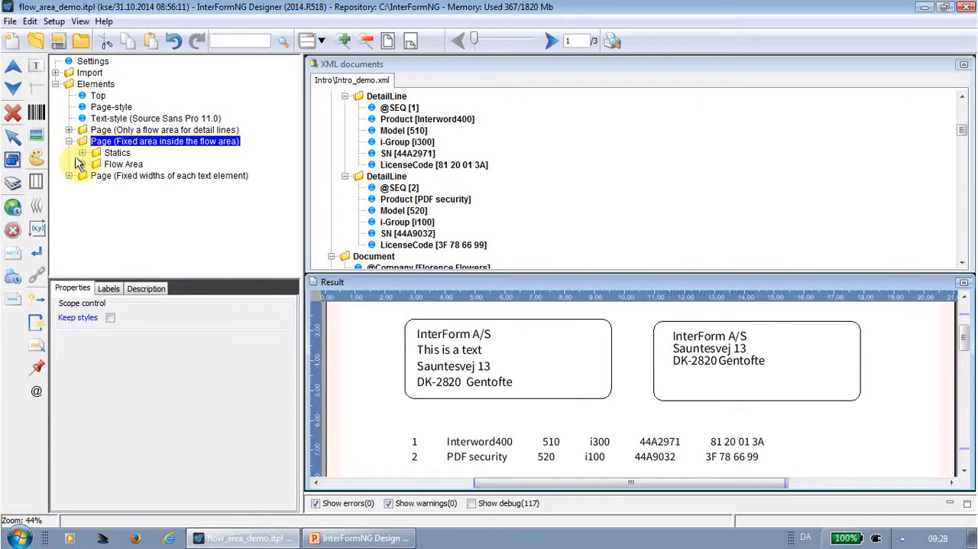
left_click(552, 41)
left_click(551, 42)
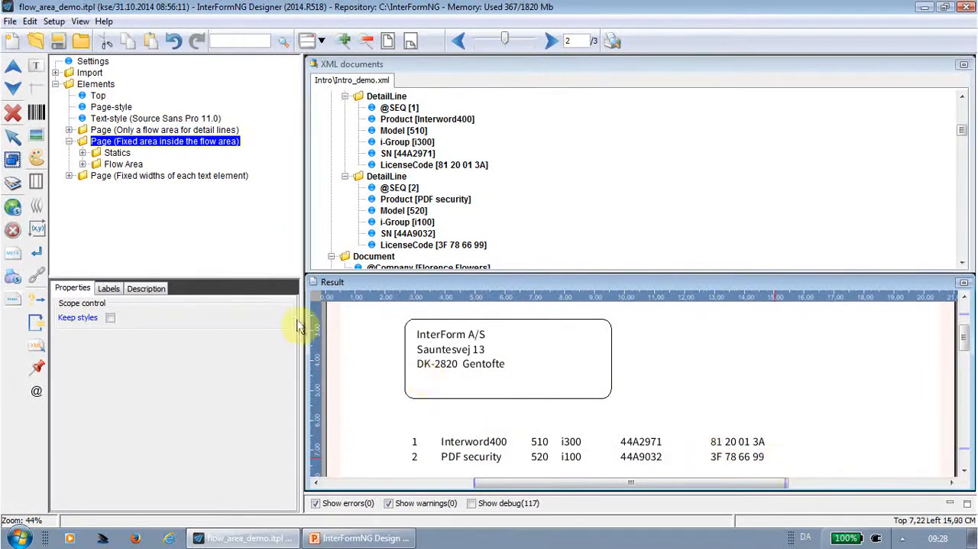
Expand the flow area and its ForEach in the fixed-area page, and inspect the properties of both.
left_click(81, 164)
left_click(121, 165)
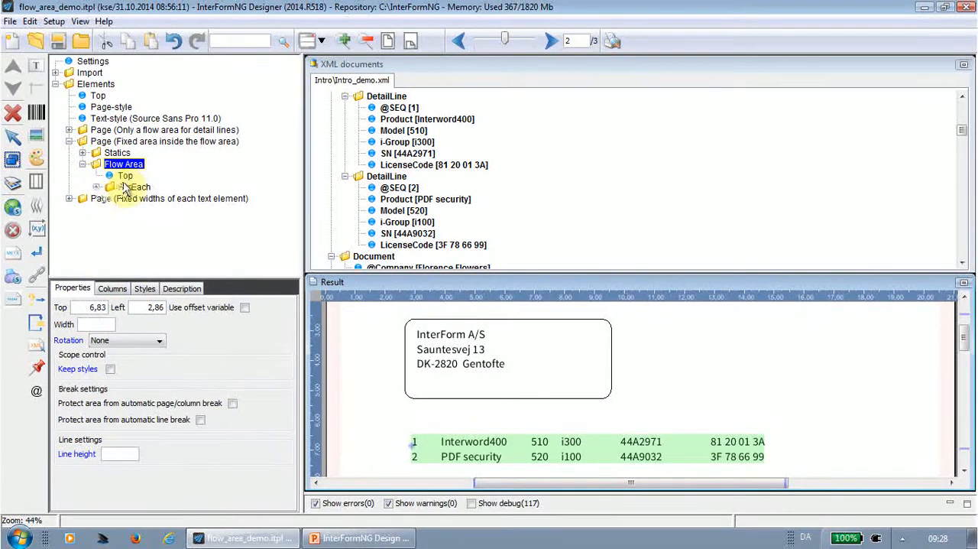
left_click(96, 187)
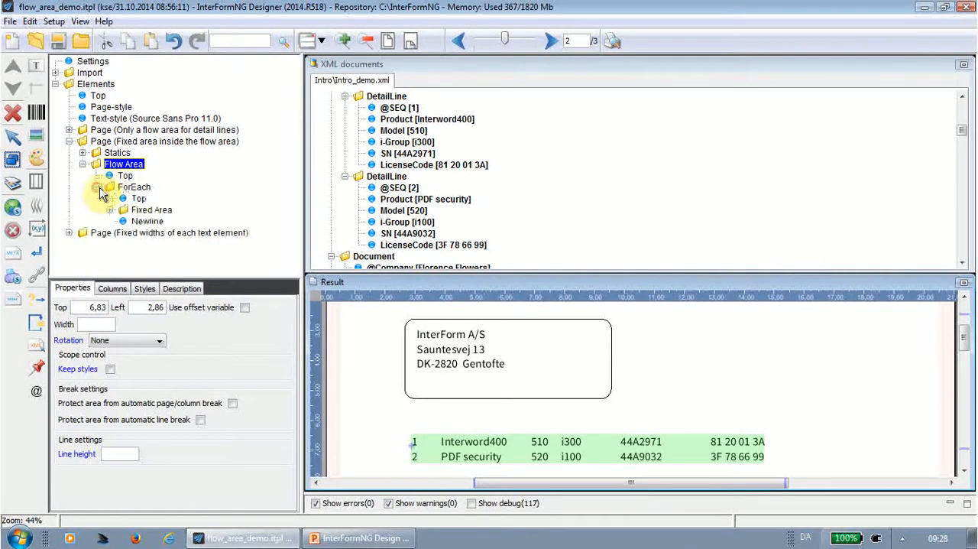
left_click(137, 191)
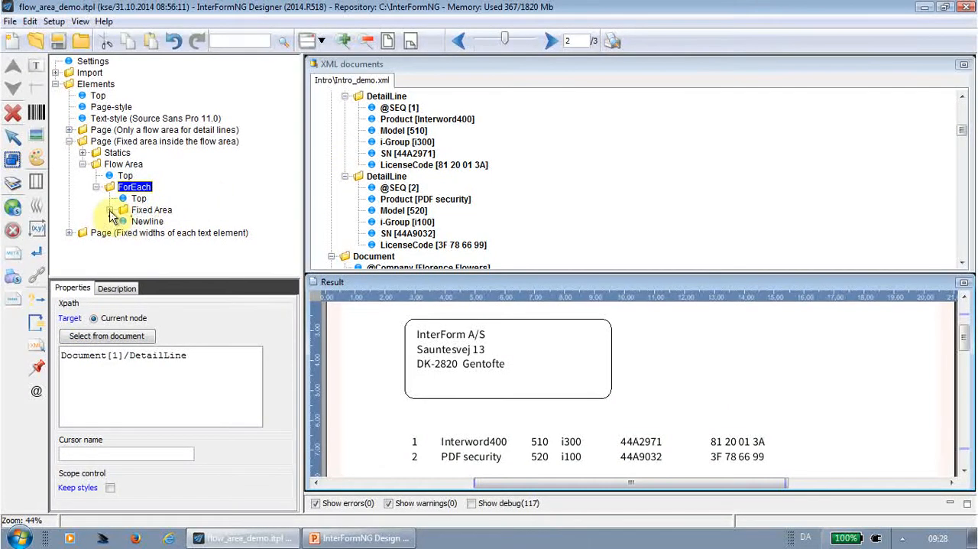
left_click(144, 211)
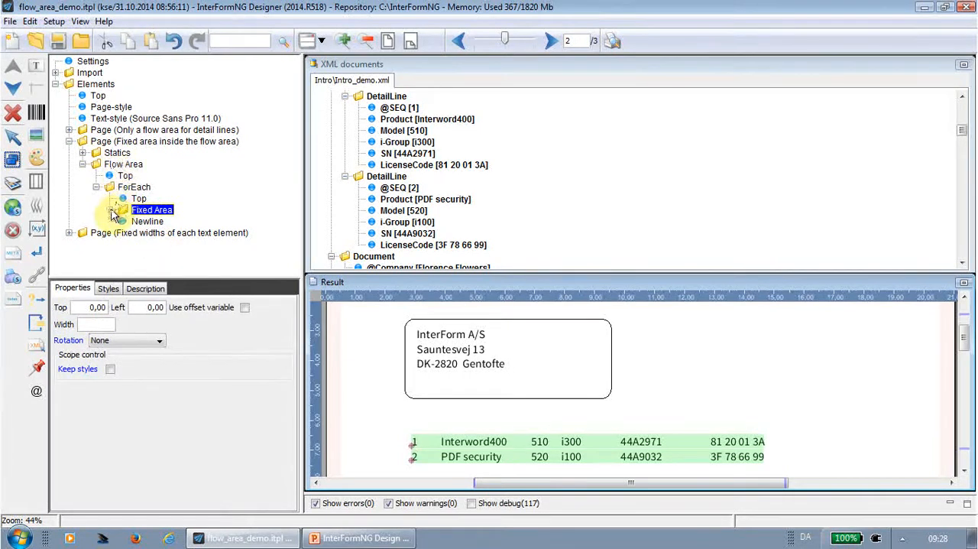
left_click(112, 210)
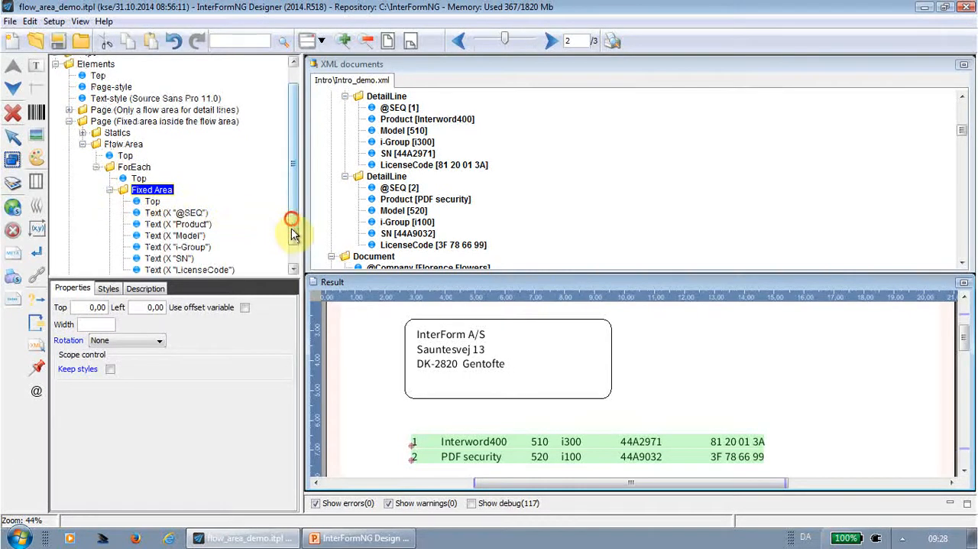
scroll(291, 221, "down", 1)
left_click(176, 191)
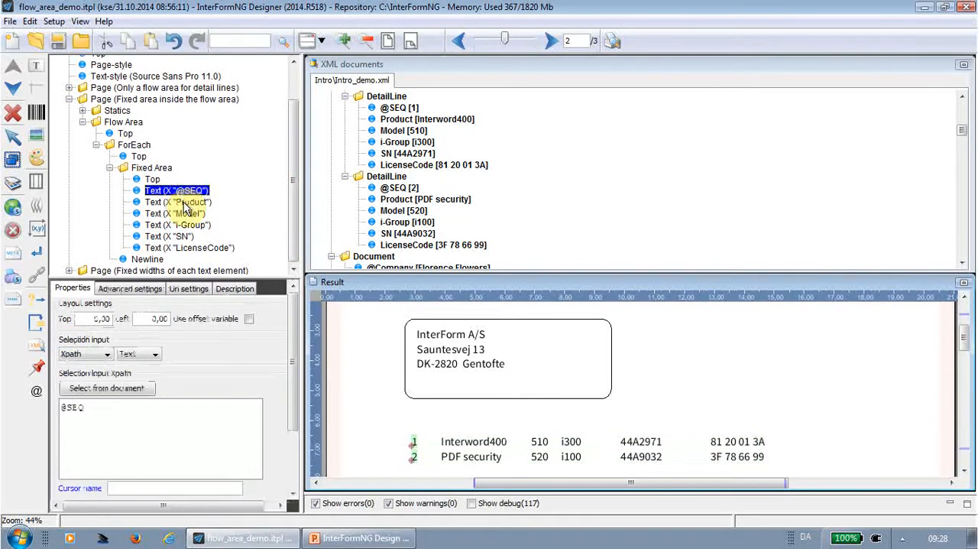
left_click(183, 204)
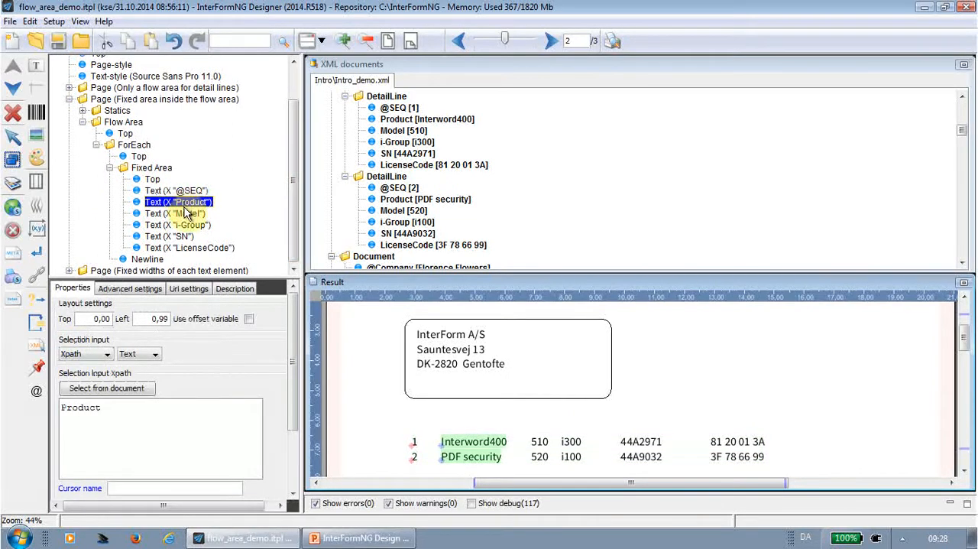
left_click(185, 216)
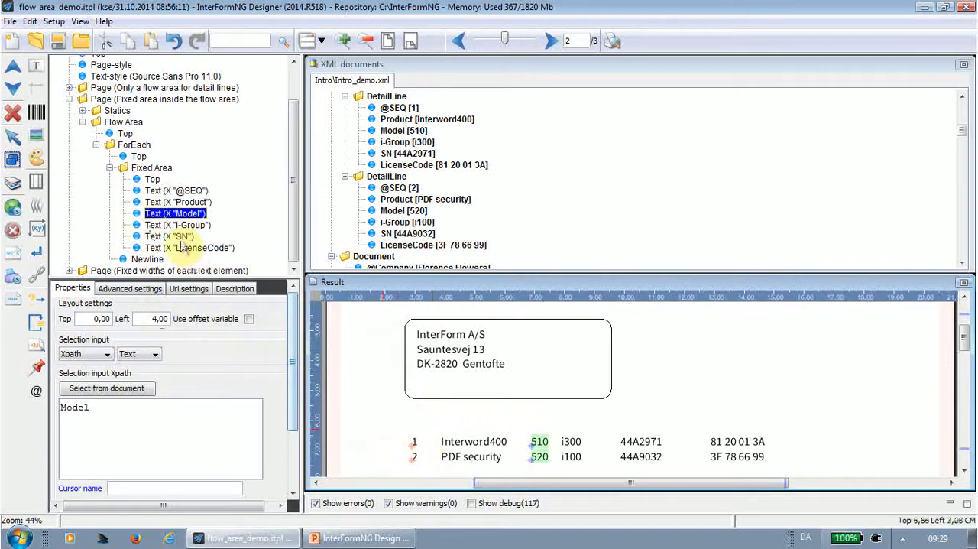
left_click(151, 168)
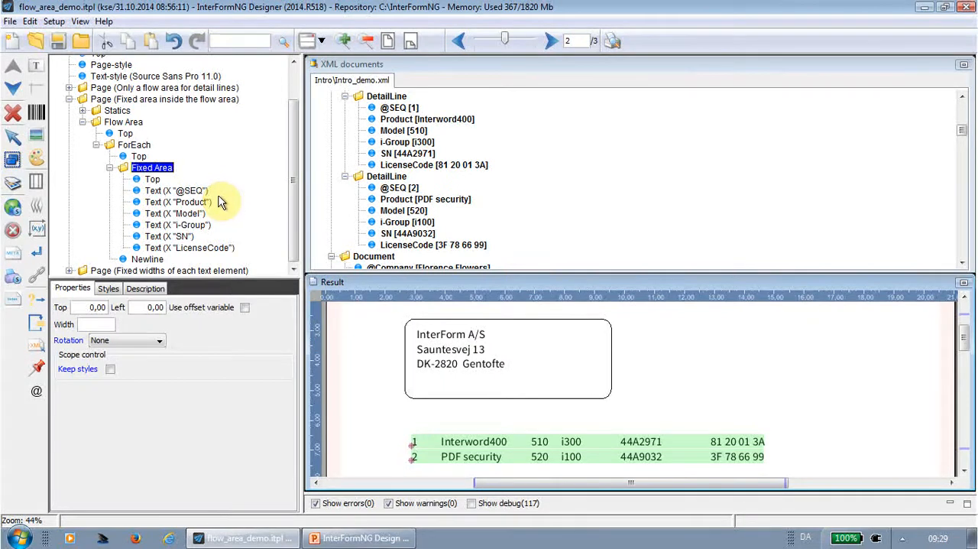
Show page 3 of the result and expand the flow area and its ForEach under "Page (Fixed widths of each text element)".
left_click(68, 99)
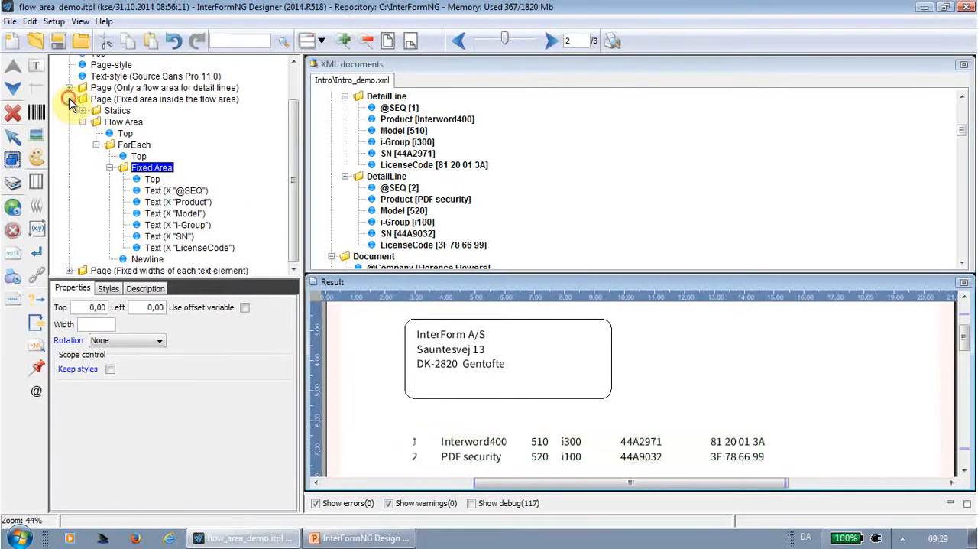
left_click(137, 153)
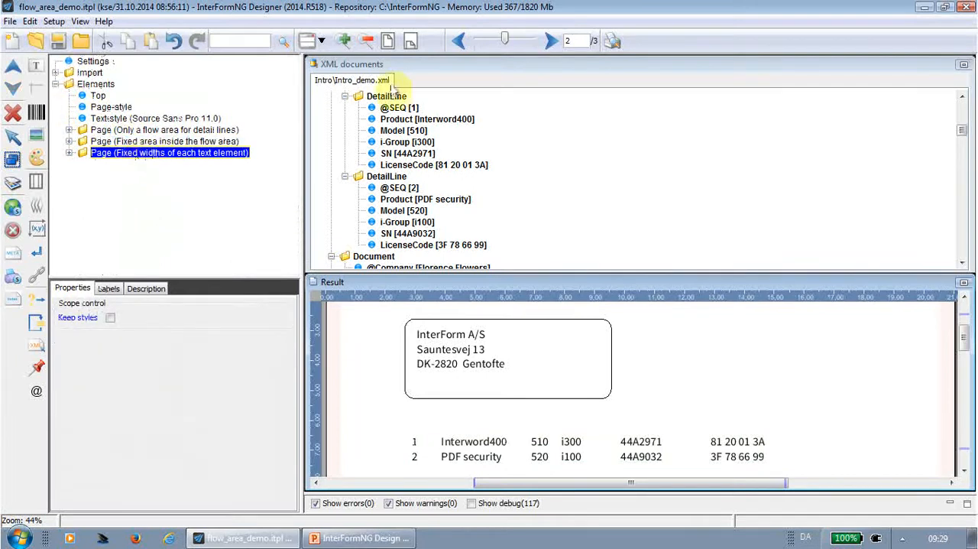
left_click(549, 43)
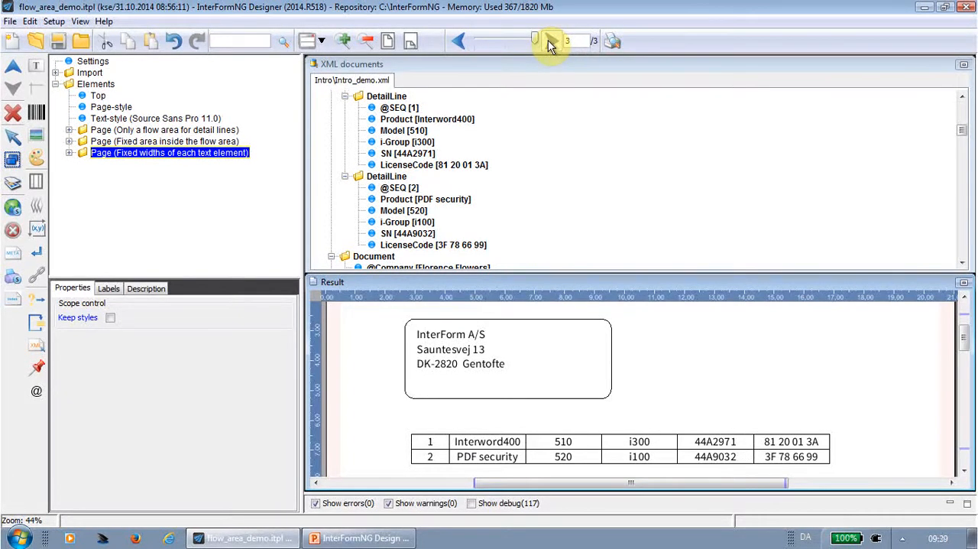
left_click(69, 153)
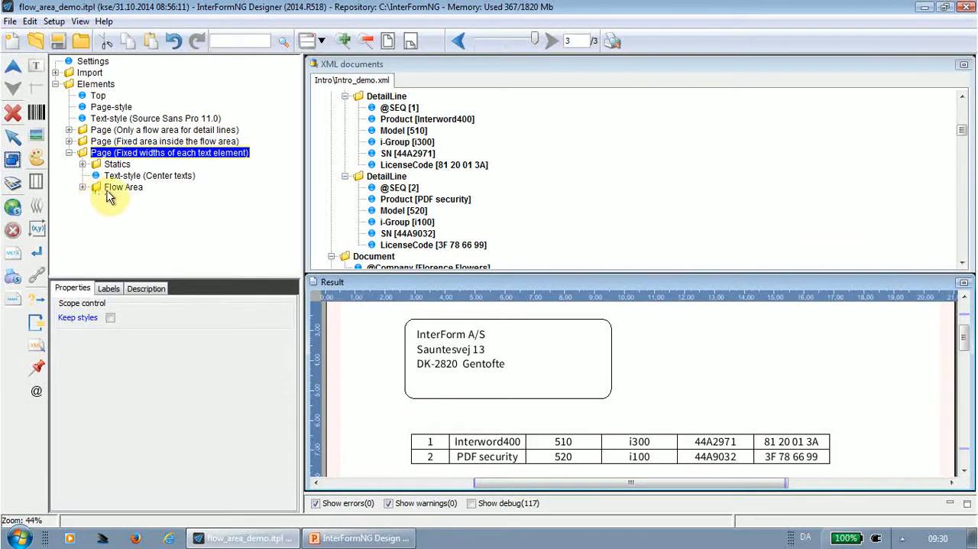
left_click(83, 188)
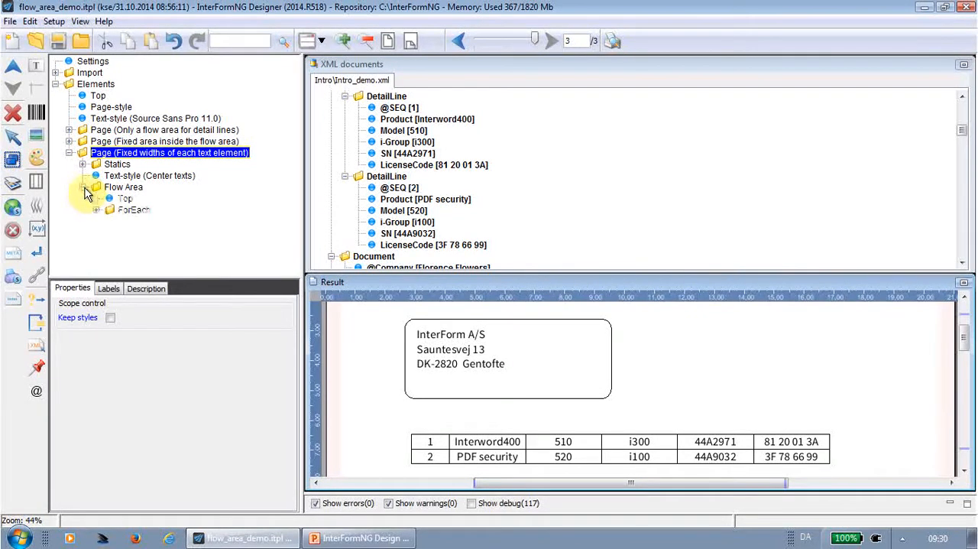
left_click(96, 209)
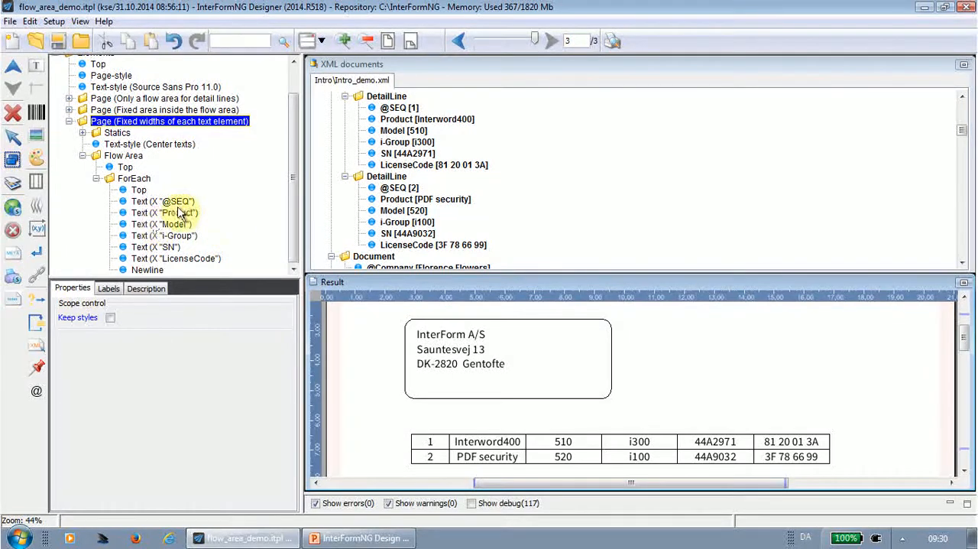
left_click(181, 203)
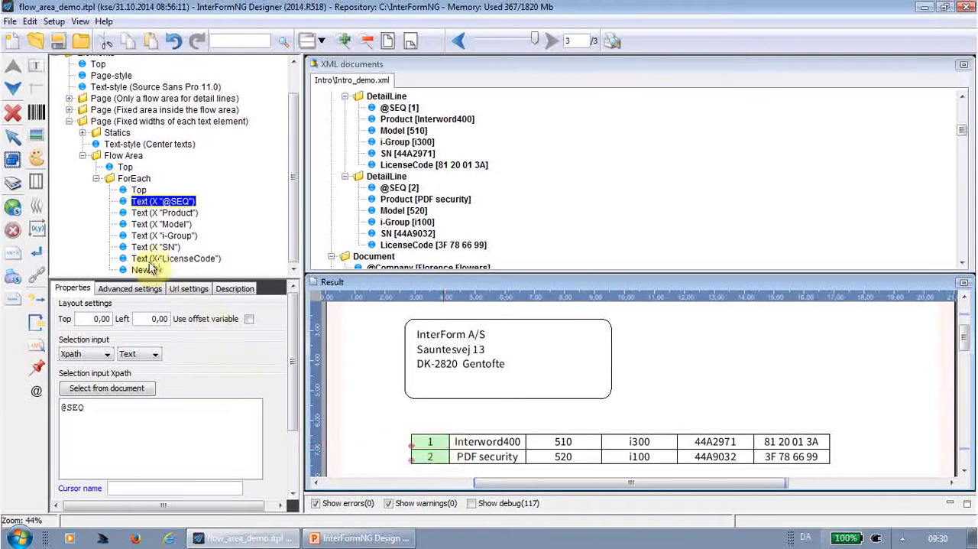
left_click(145, 292)
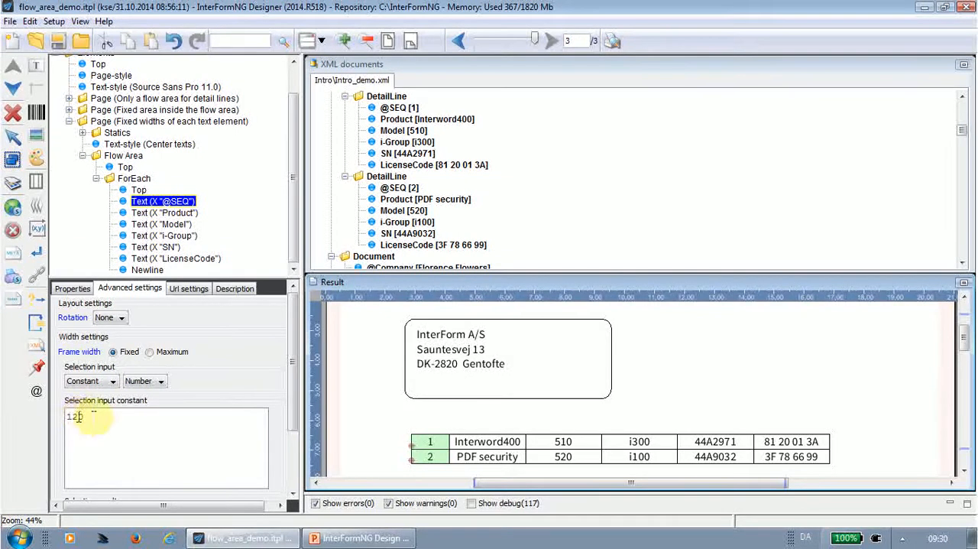
left_click(112, 382)
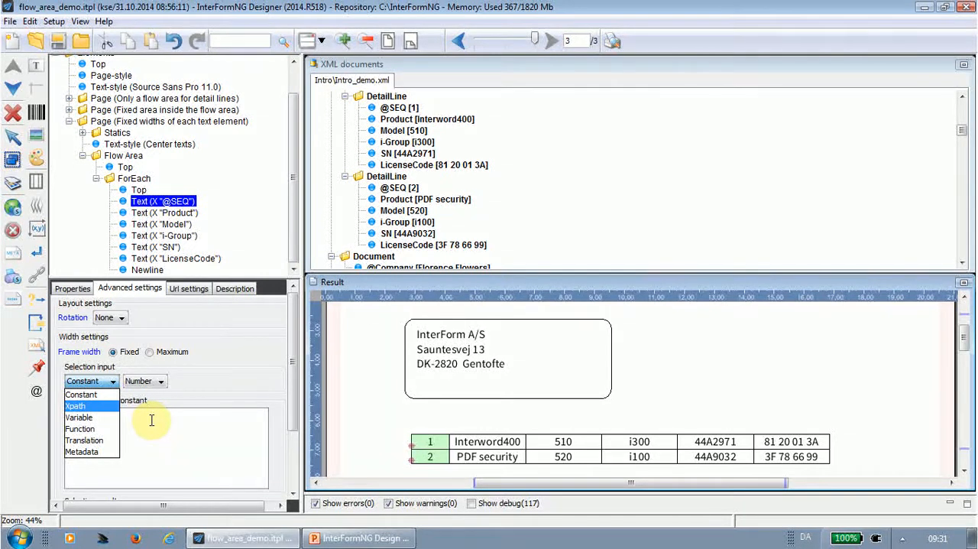
left_click(152, 419)
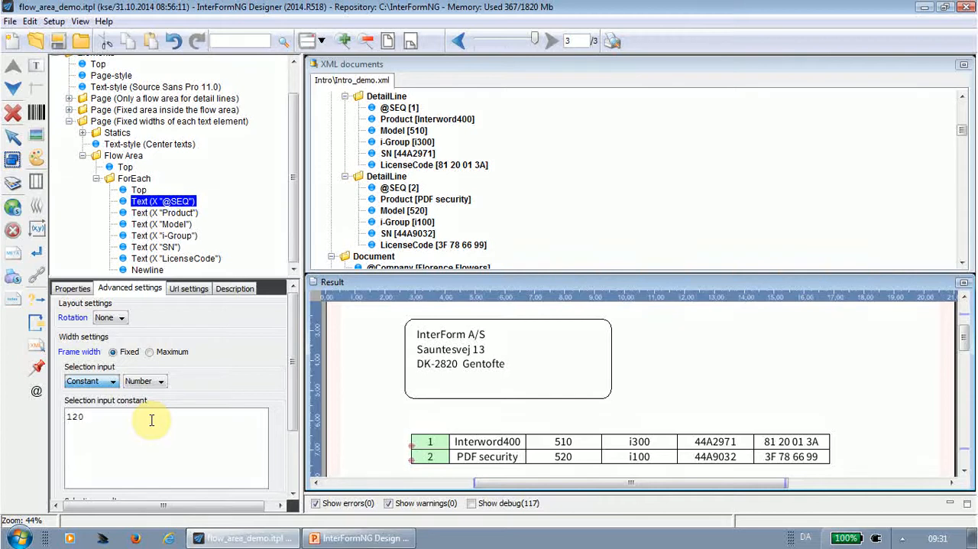
left_click(150, 418)
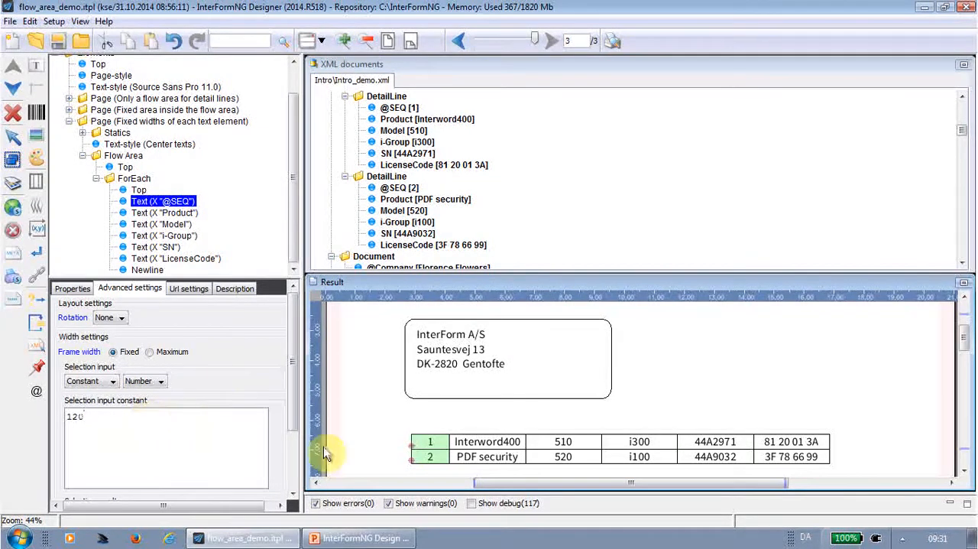
left_click(430, 449)
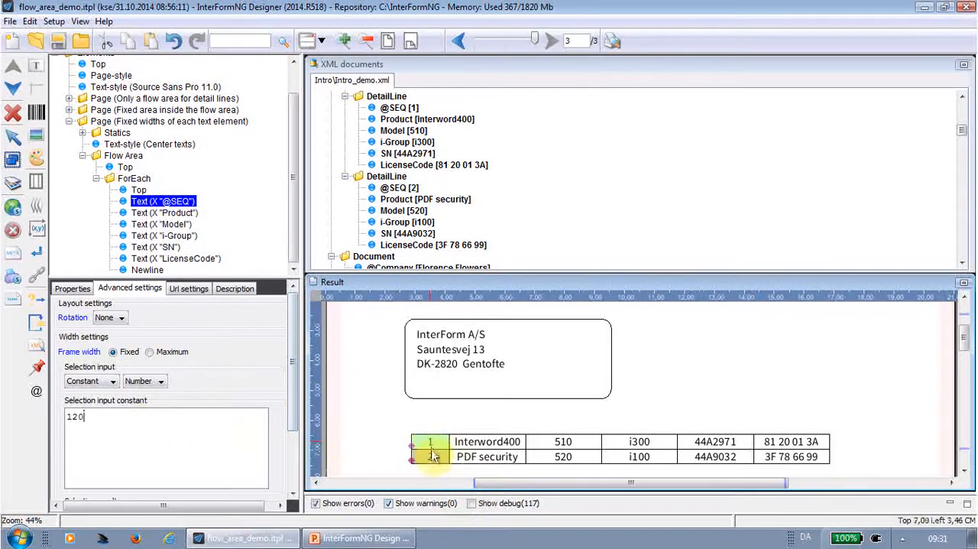
Inspect the frame width settings of the Product, Model, i-Group and SN texts inside the ForEach.
left_click(164, 212)
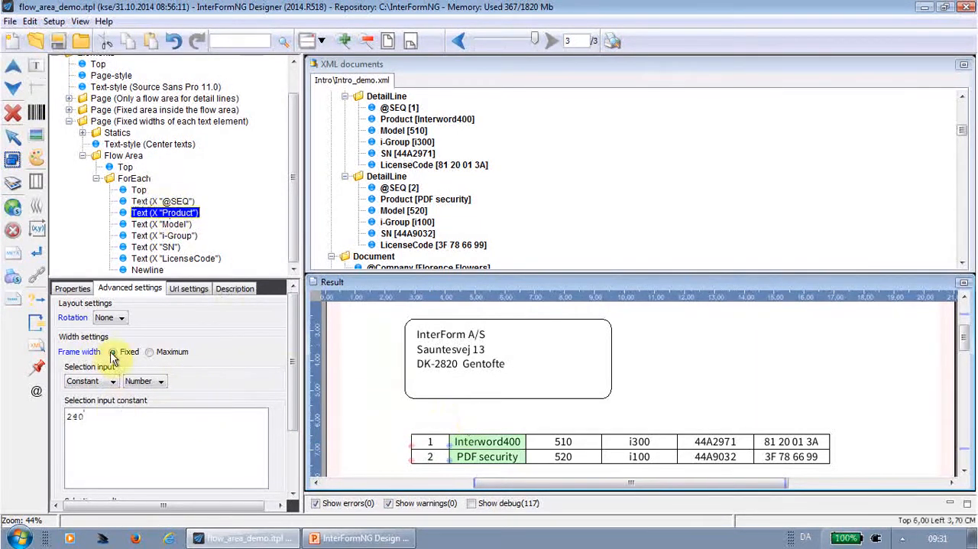
left_click(166, 224)
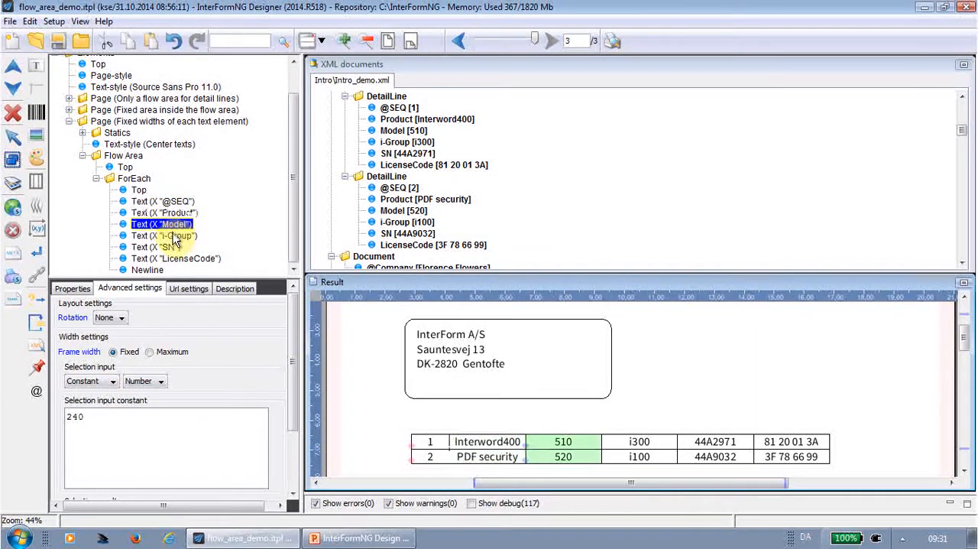
left_click(168, 235)
left_click(166, 247)
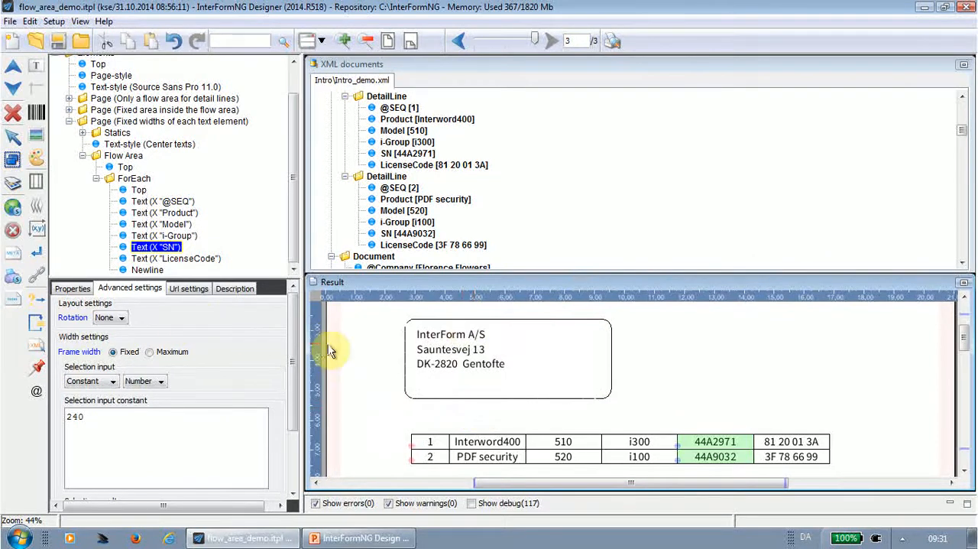
In the flow area's styles, try switching the painted borders, vertical lines and horizontal lines off and on again.
left_click(128, 156)
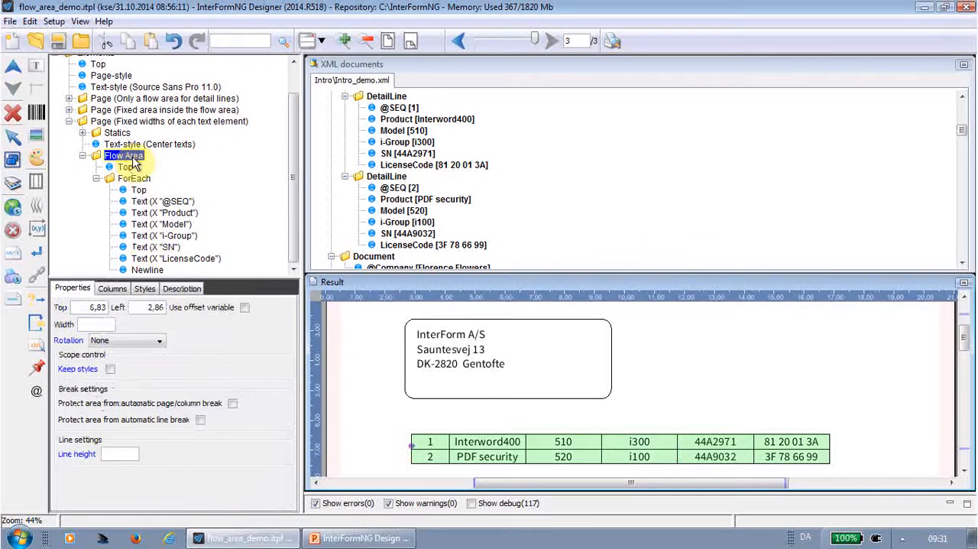
left_click(145, 289)
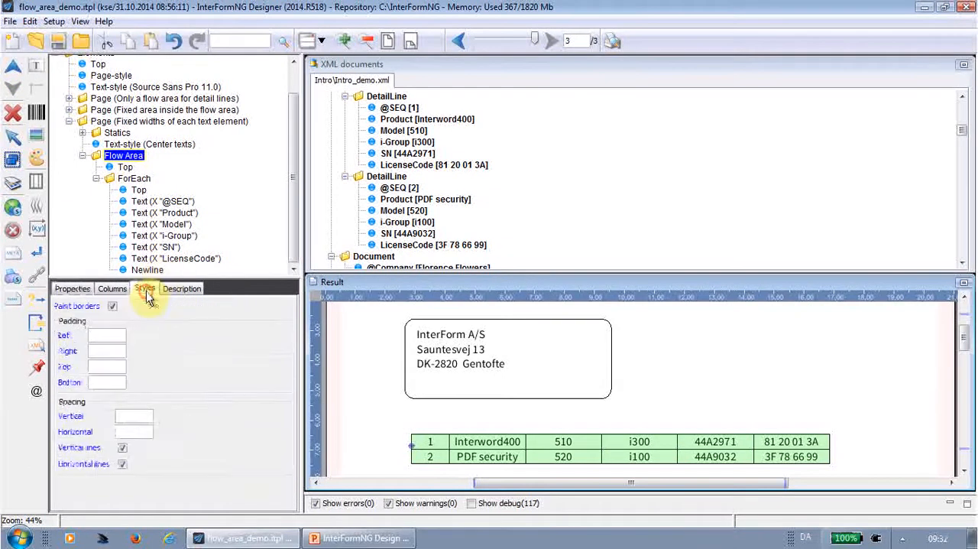
left_click(114, 307)
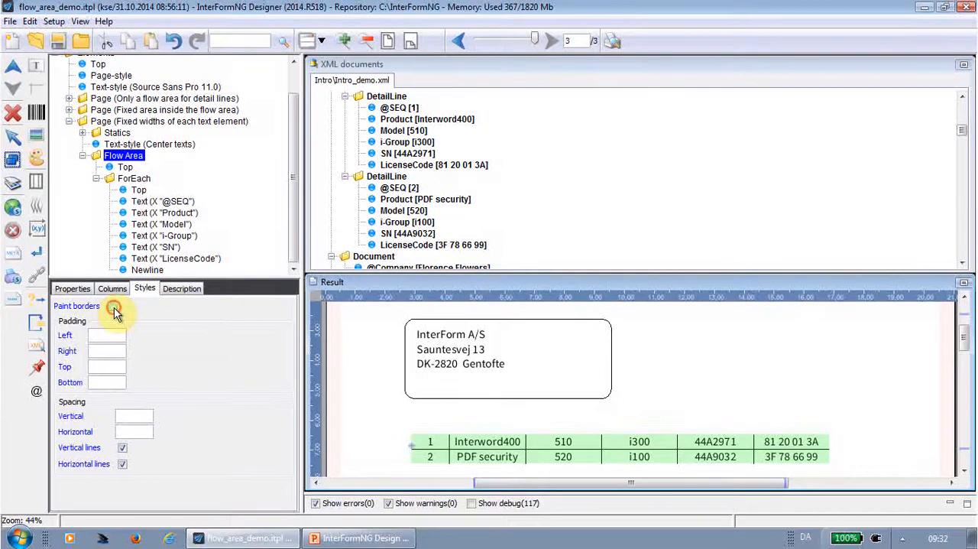
left_click(123, 447)
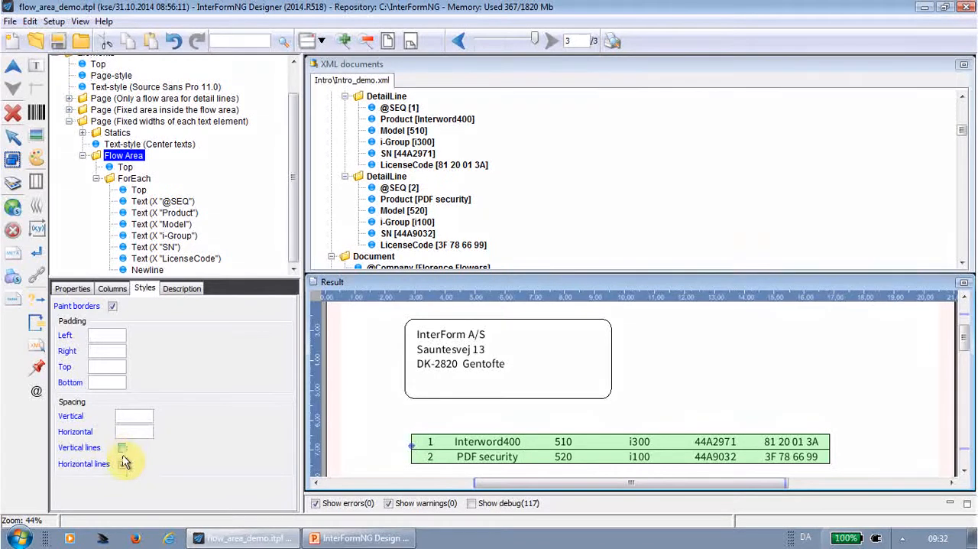
left_click(123, 465)
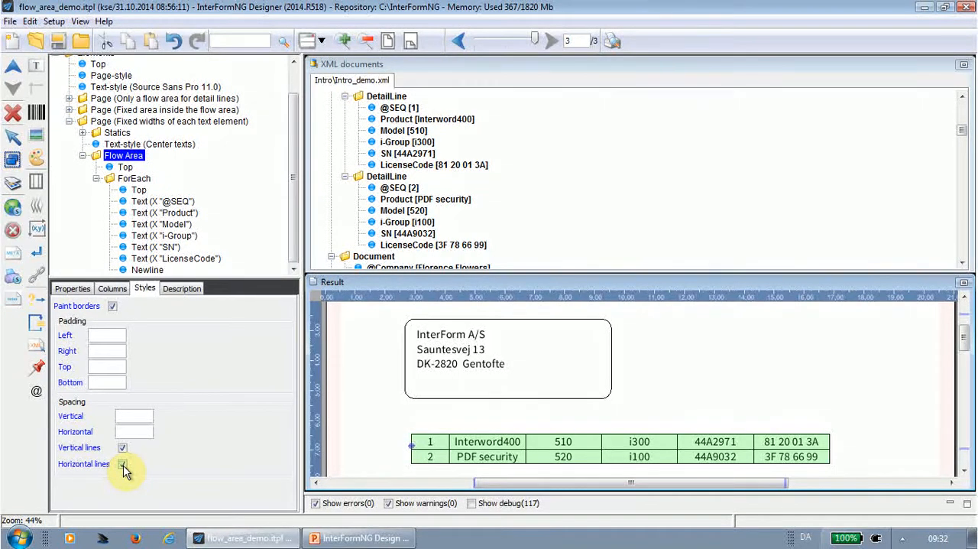
Inspect the "Center texts" text style, and switch to the PowerPoint presentation to show the "Presenting detail lines" slide.
left_click(173, 145)
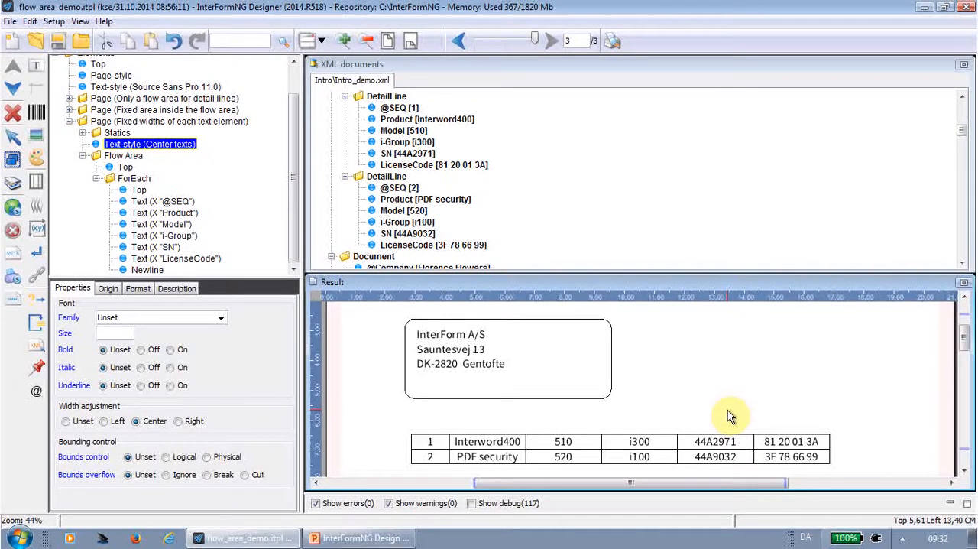
left_click(363, 540)
left_click(71, 58)
left_click(616, 379)
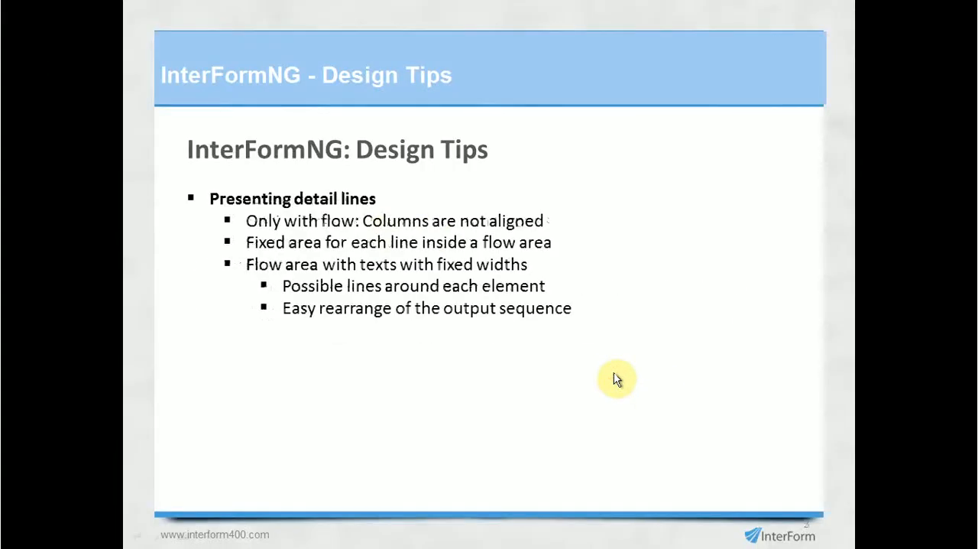